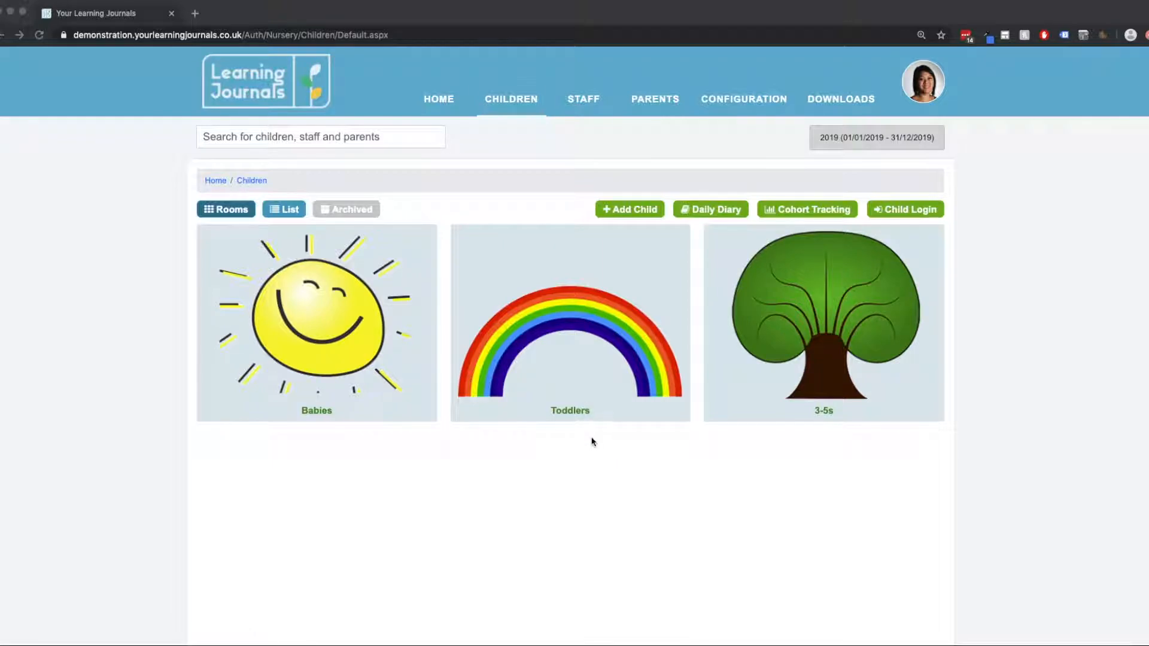
Open the Learning Tracker of the child with the face-painted photo in the 3-5s room.
left_click(572, 442)
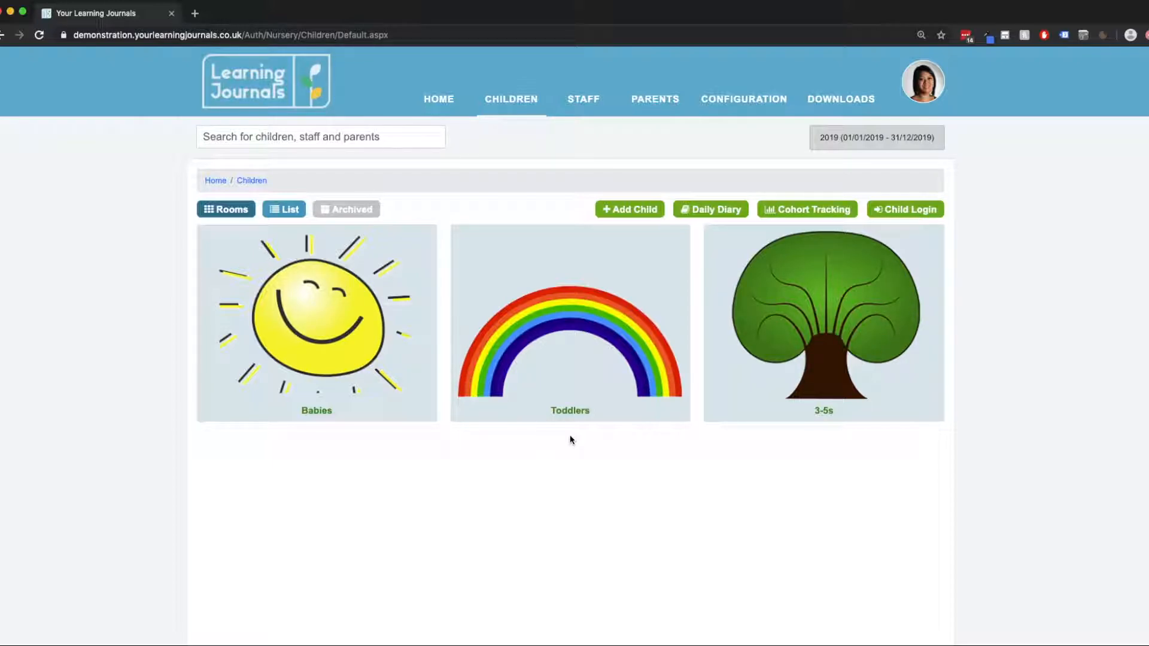
left_click(805, 335)
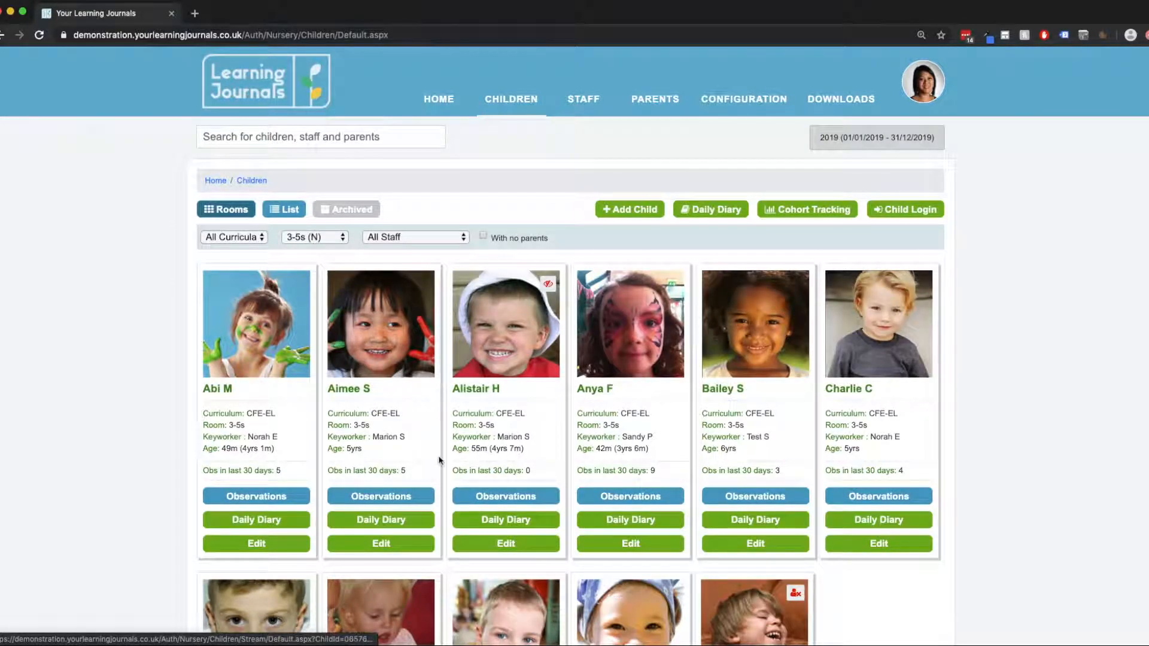
left_click(627, 345)
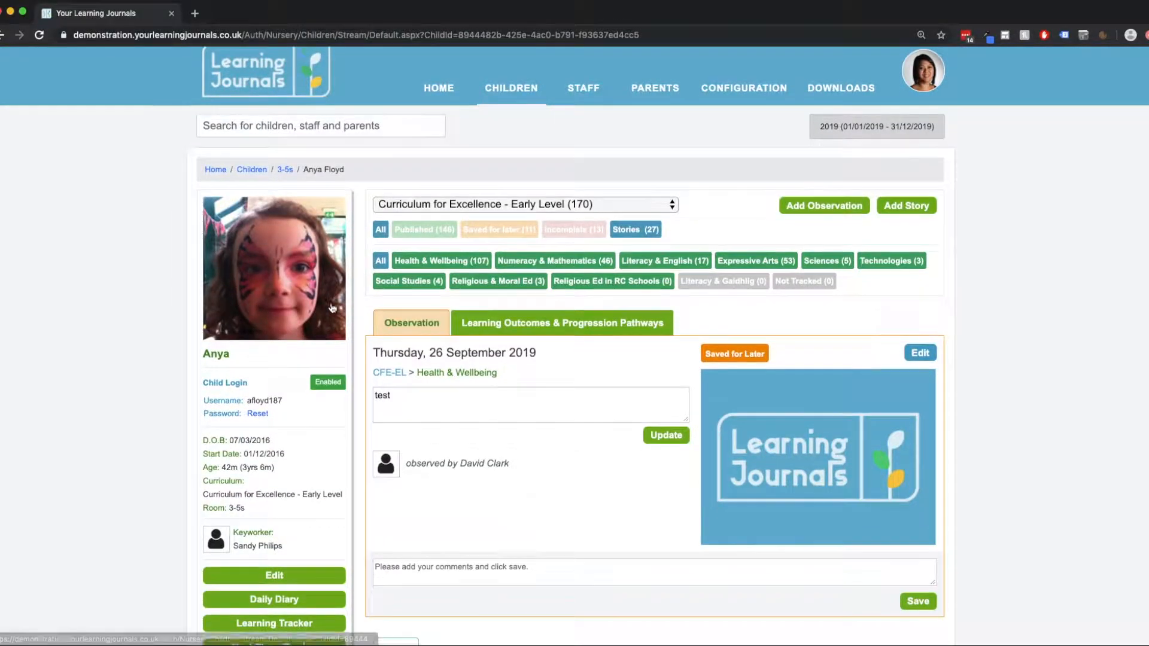
scroll(332, 307, "down", 5)
scroll(331, 306, "down", 1)
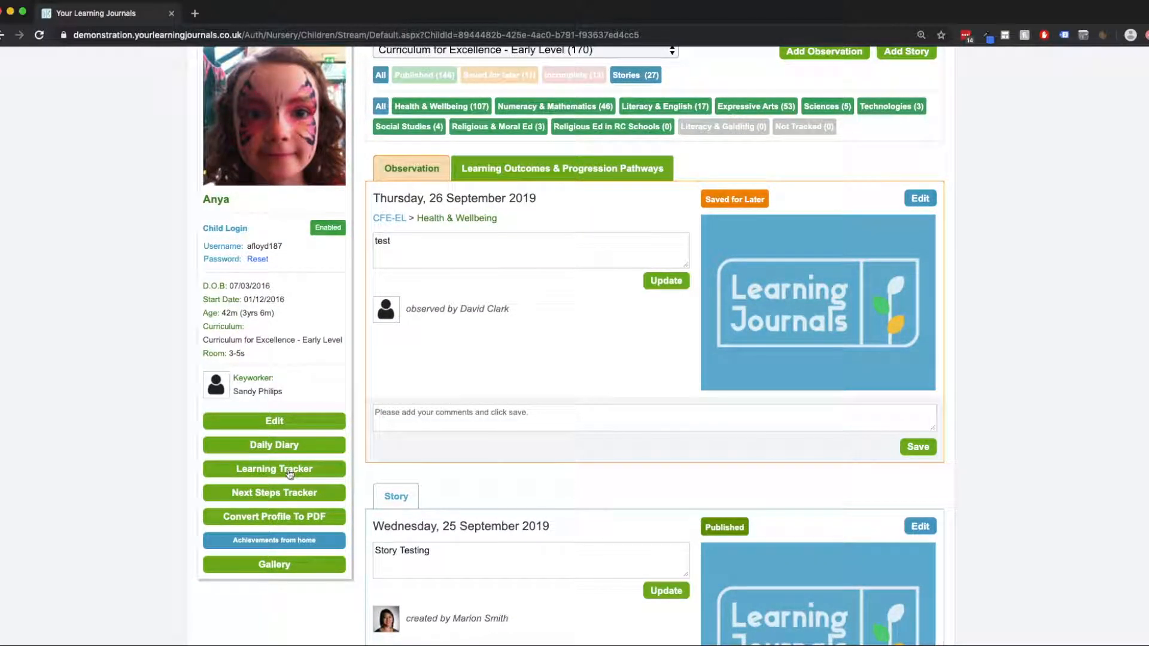
left_click(290, 474)
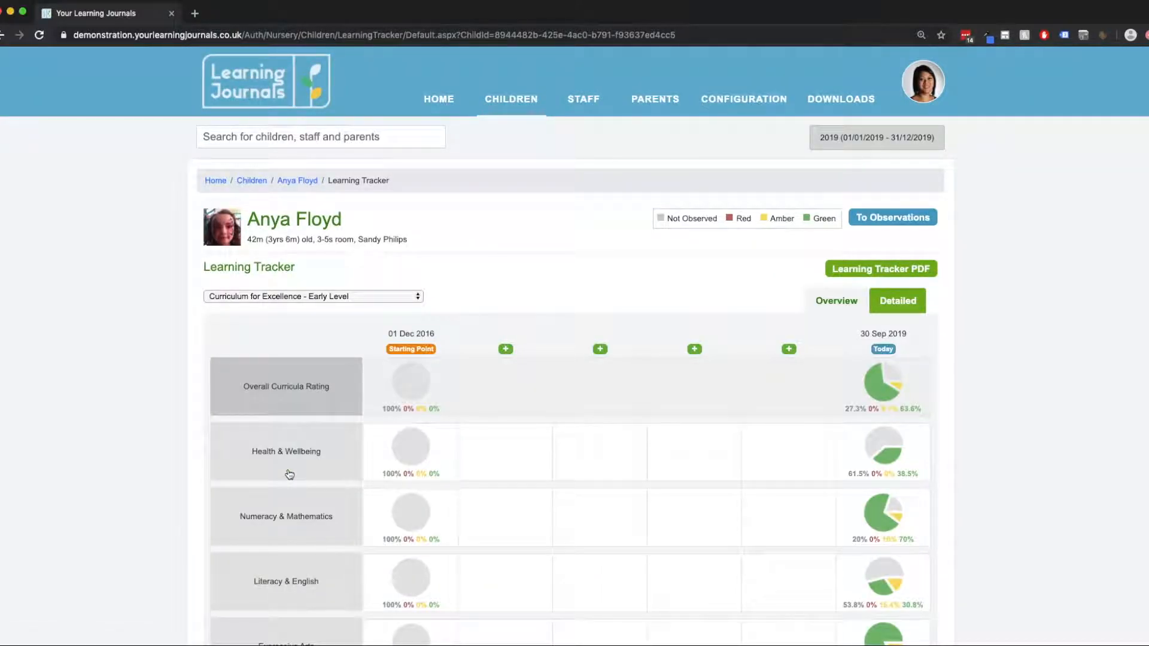
Examine the tracker overview, comparing the starting point charts with today's charts for each curriculum area.
scroll(666, 275, "down", 3)
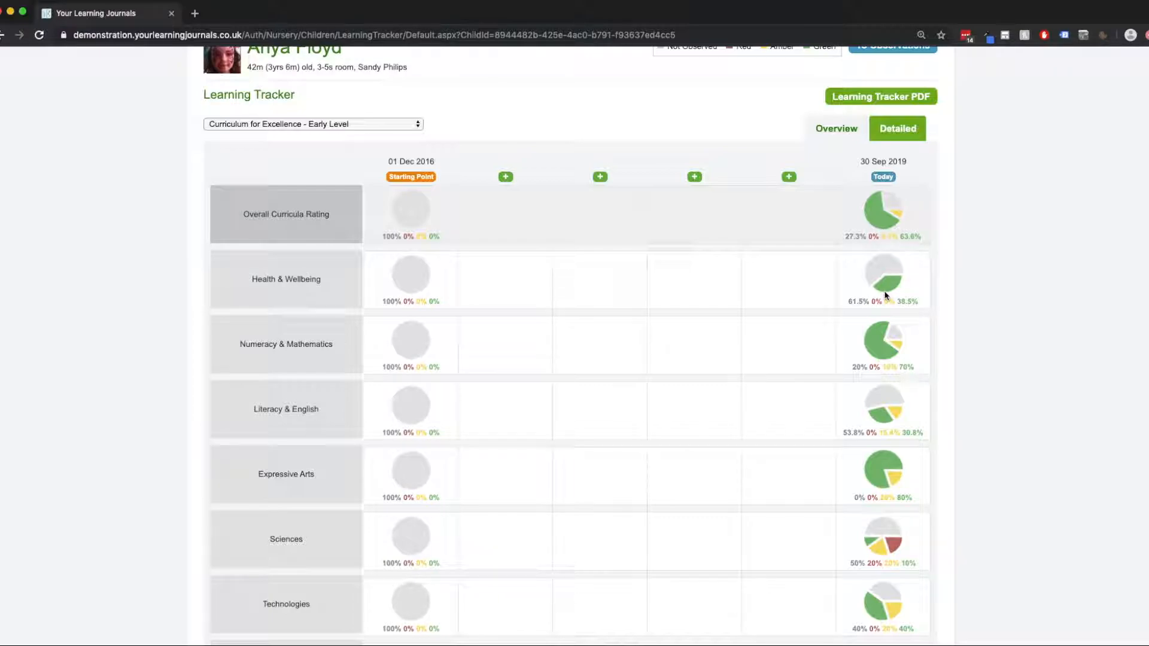
scroll(887, 308, "down", 2)
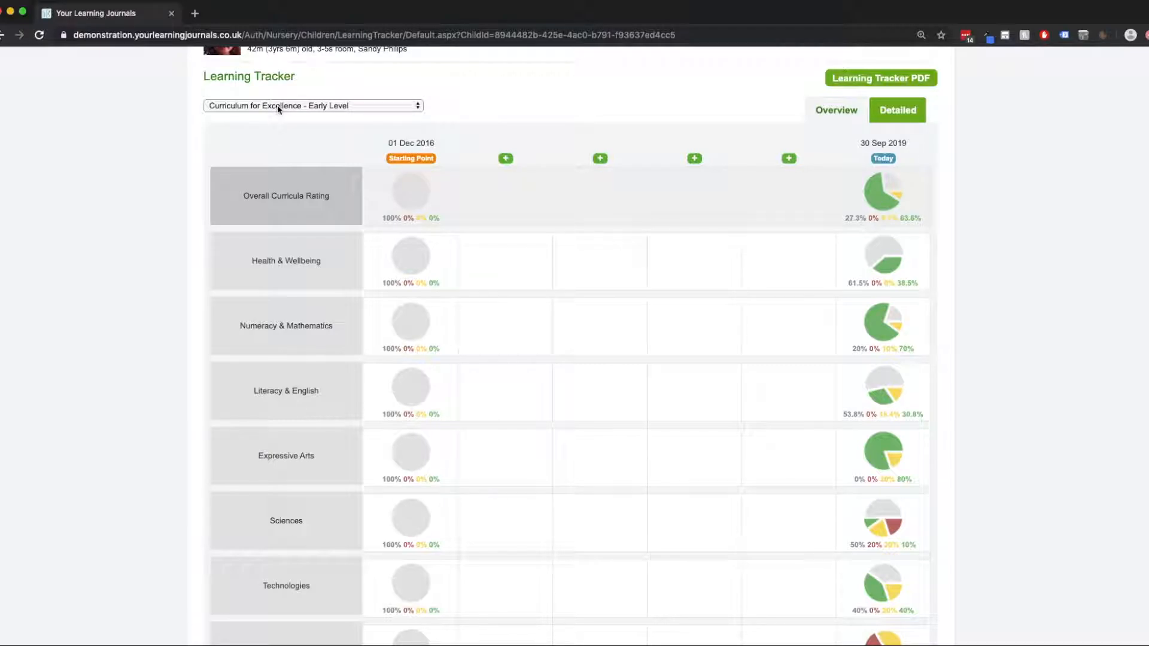
left_click(359, 111)
left_click(366, 106)
left_click(462, 113)
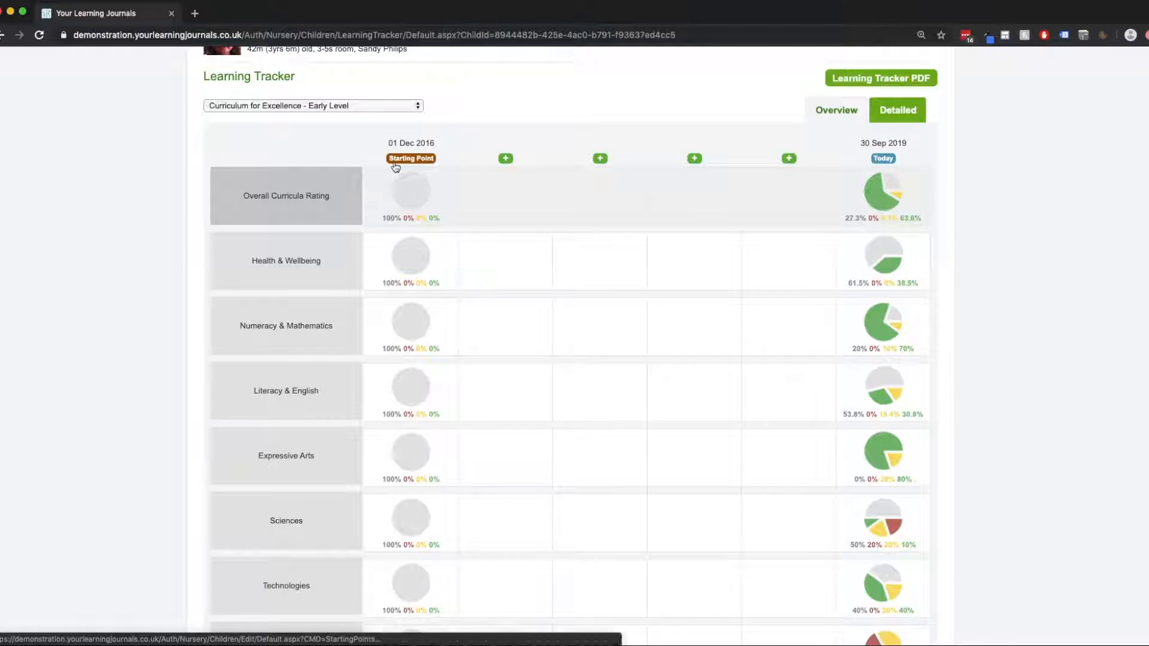
scroll(419, 180, "up", 1)
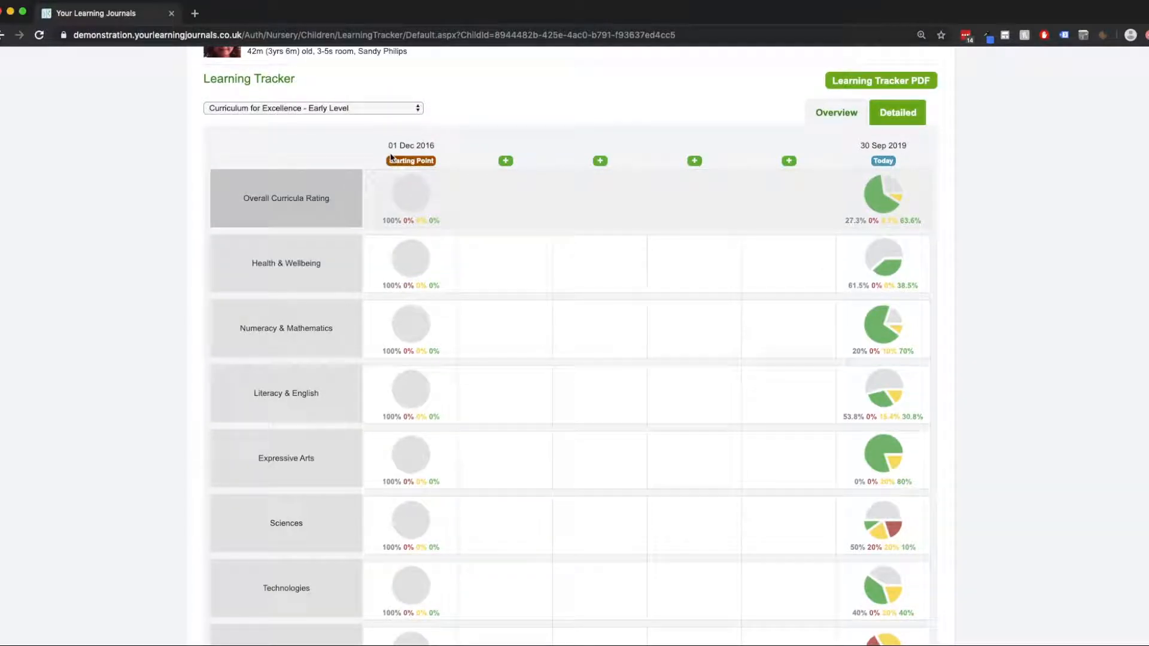
left_click_drag(387, 146, 435, 152)
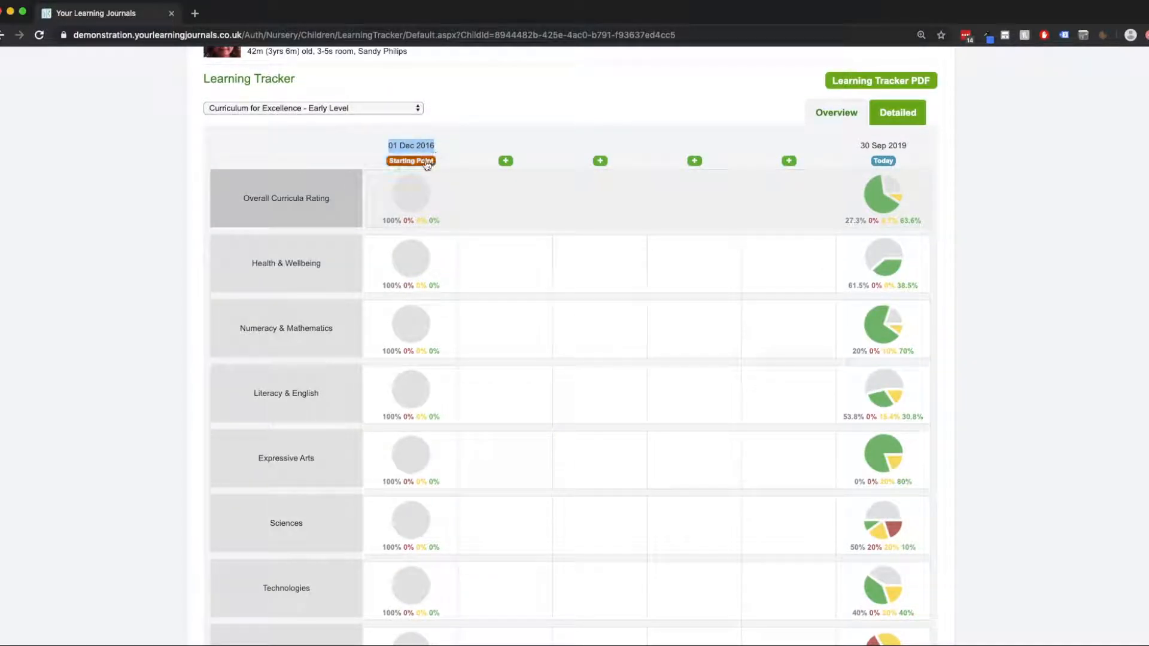
scroll(409, 218, "down", 7)
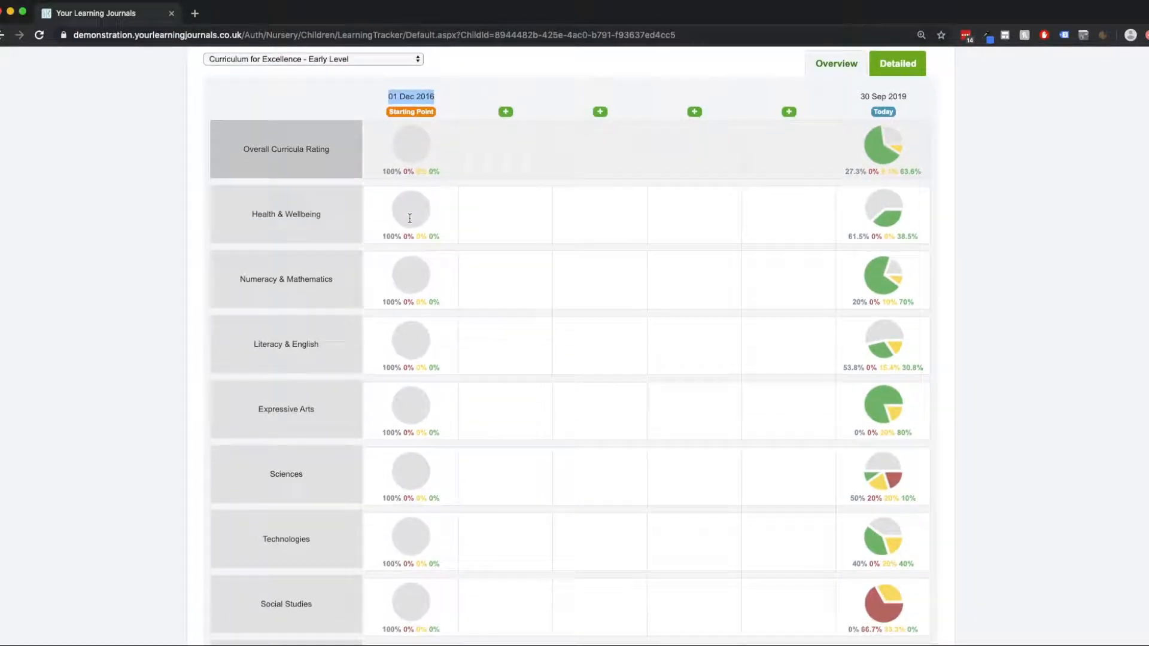
scroll(409, 217, "down", 1)
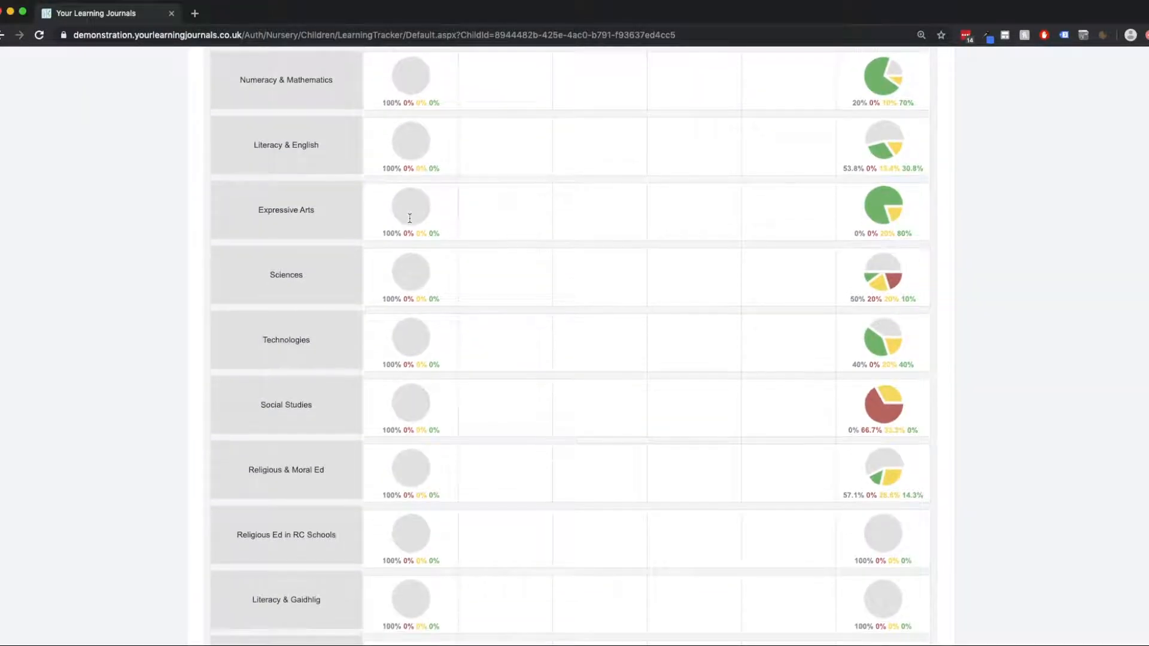
scroll(415, 257, "up", 2)
scroll(413, 261, "up", 11)
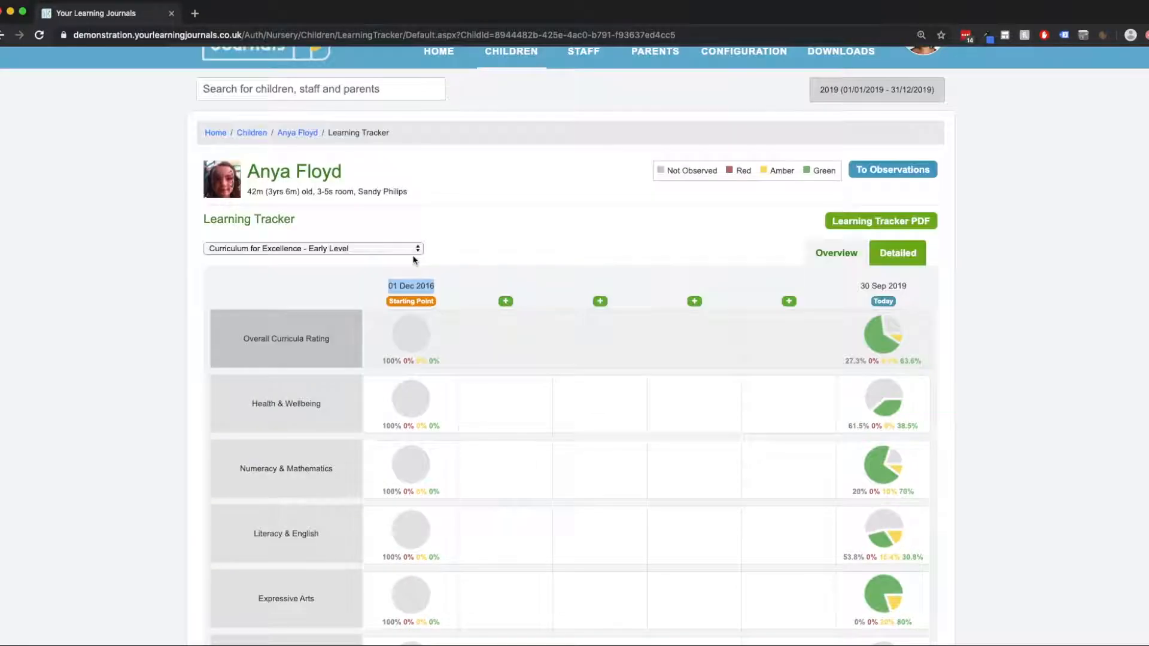
Open the child's curricula starting points from the Learning Tracker.
left_click(454, 255)
left_click(411, 303)
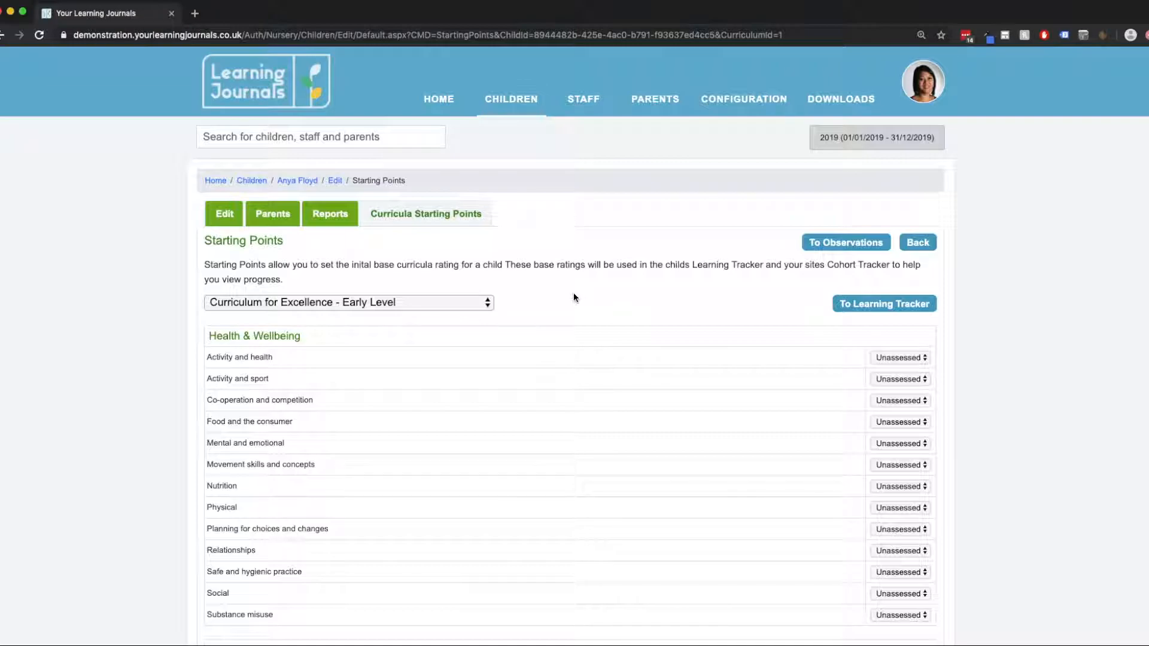
Switch the starting points to the EYFS curriculum and back to Curriculum for Excellence - Early Level.
scroll(616, 295, "down", 2)
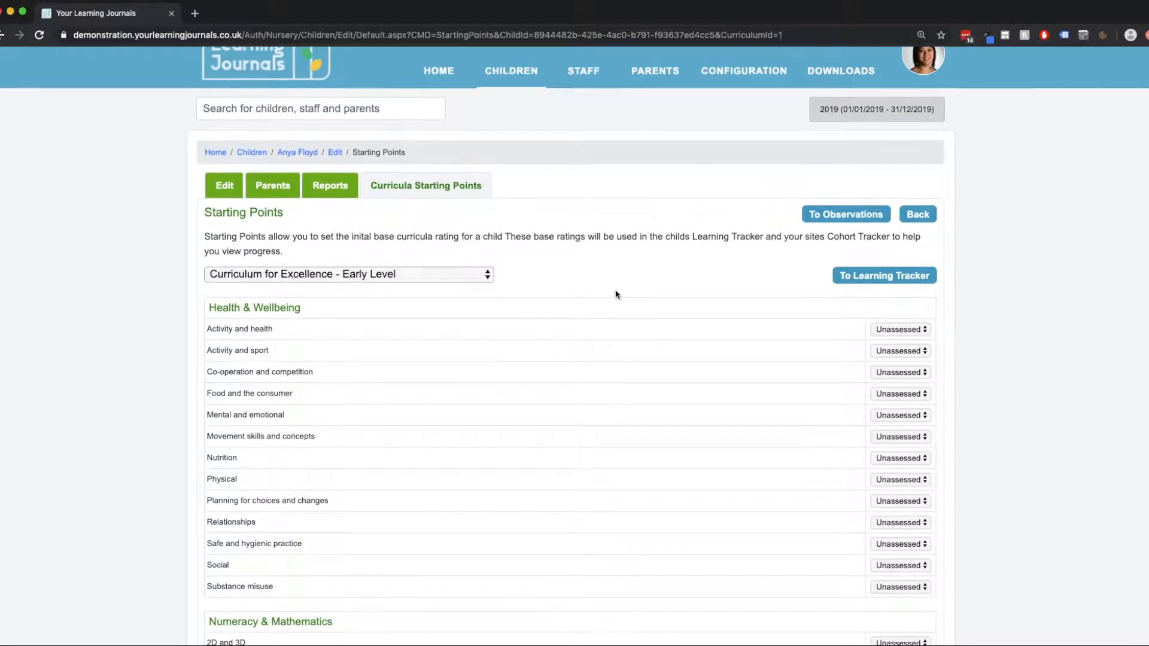
left_click(348, 264)
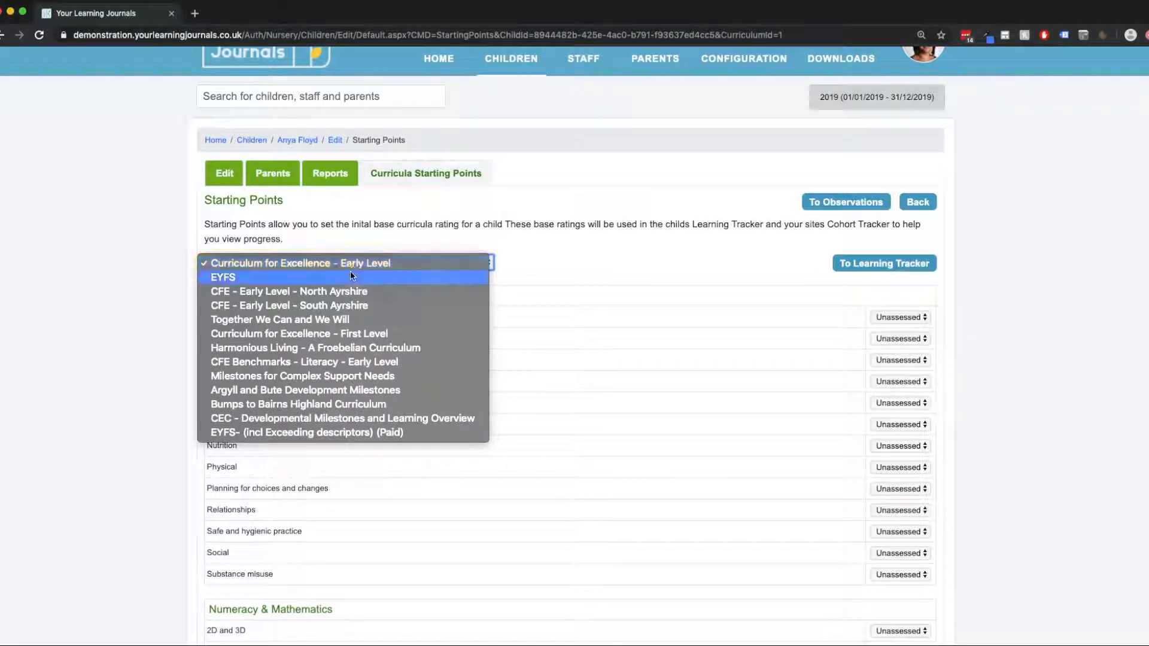
left_click(347, 278)
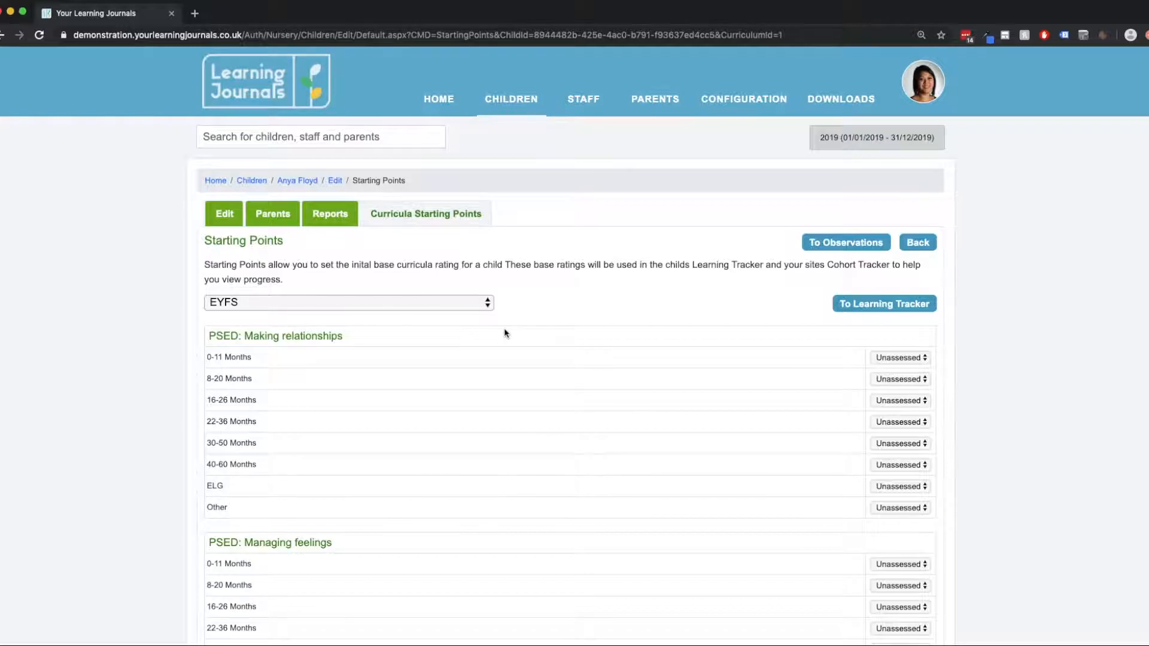
scroll(511, 340, "down", 1)
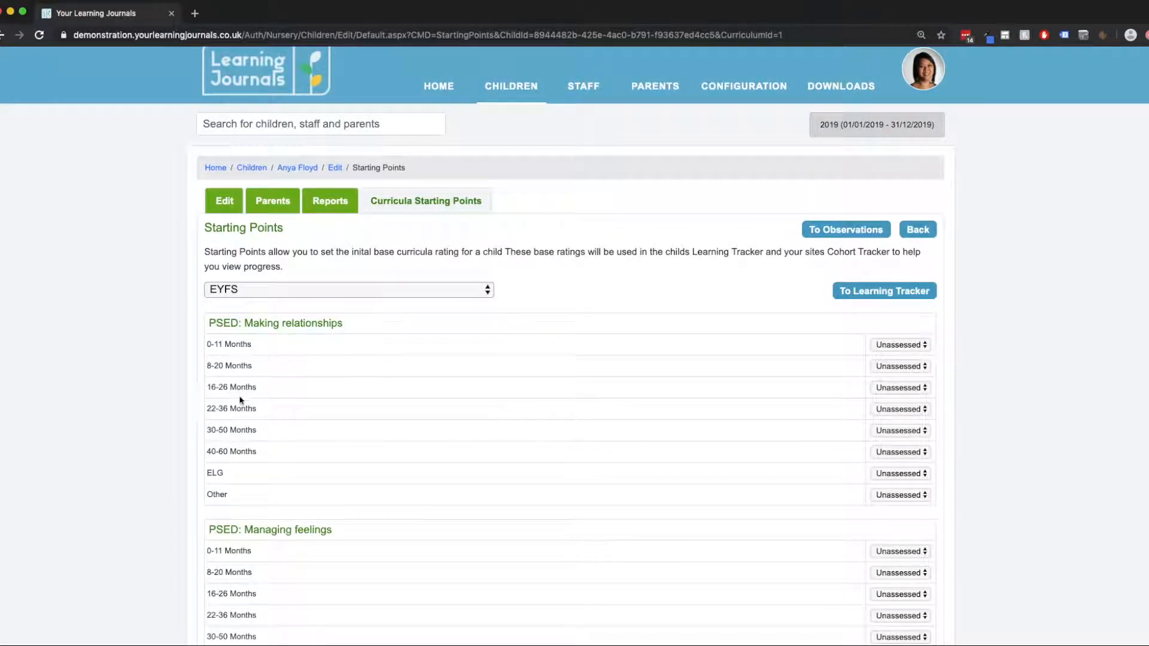
left_click(289, 291)
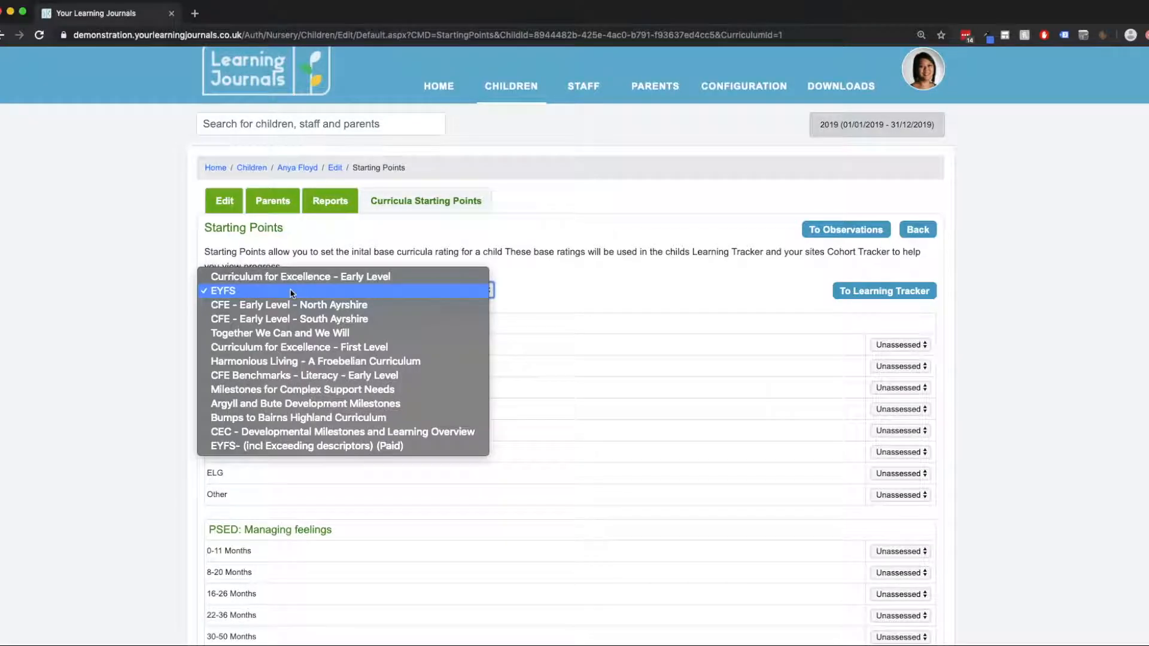
left_click(293, 277)
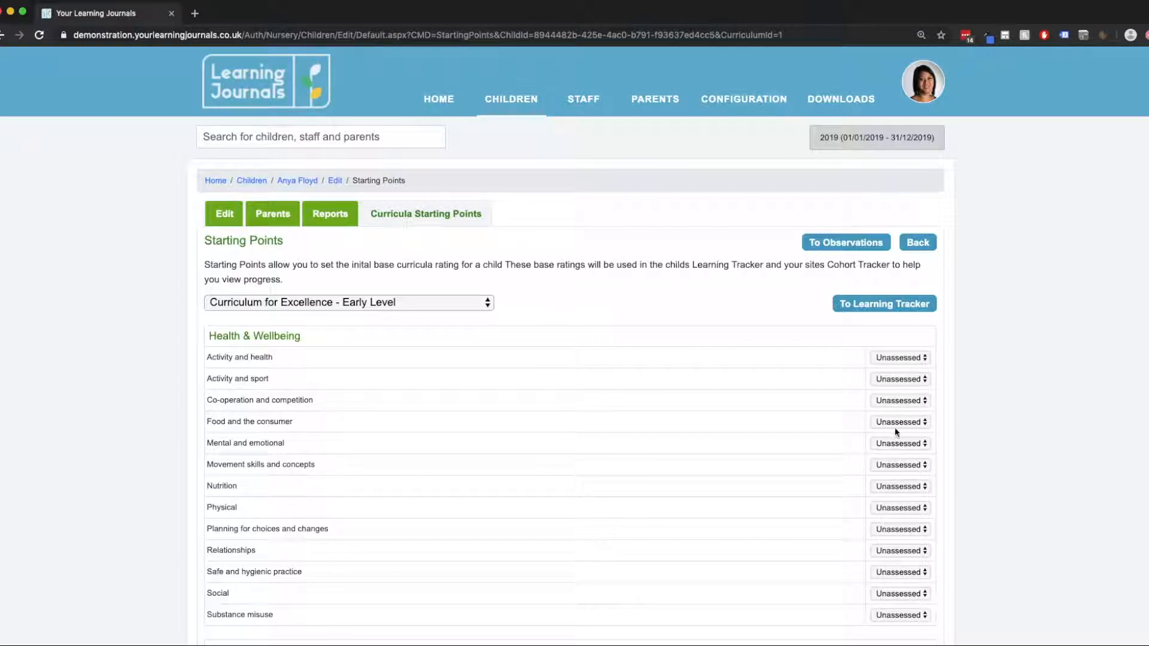
Set the Activity and health starting point under Health & Wellbeing to Red.
left_click(905, 359)
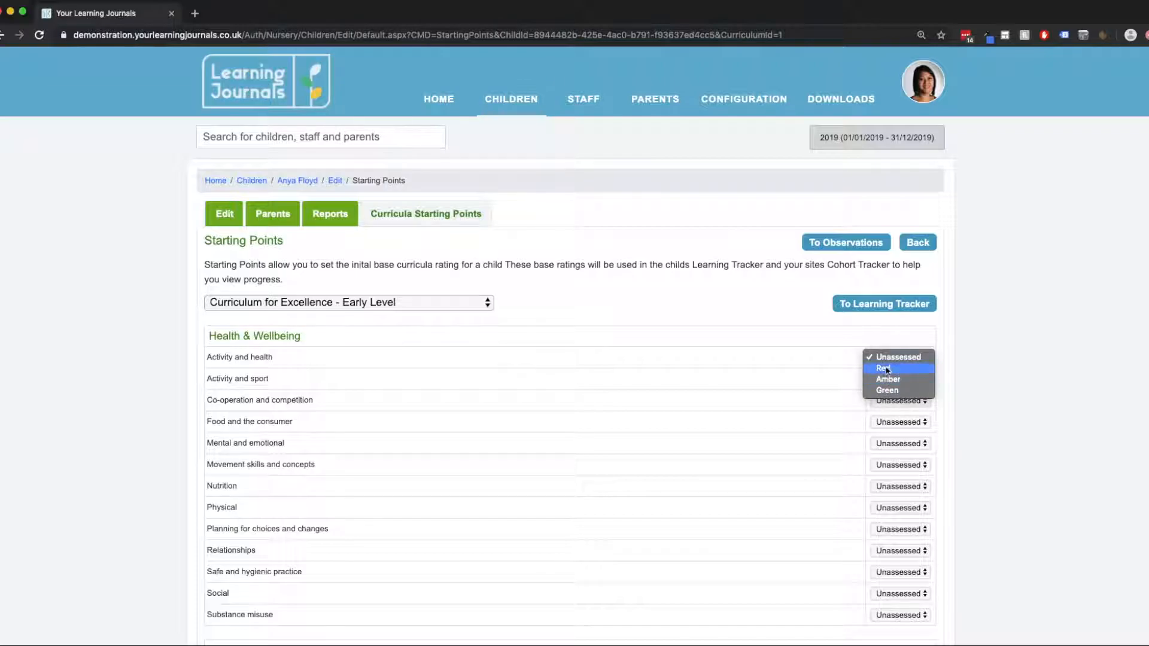
left_click(850, 341)
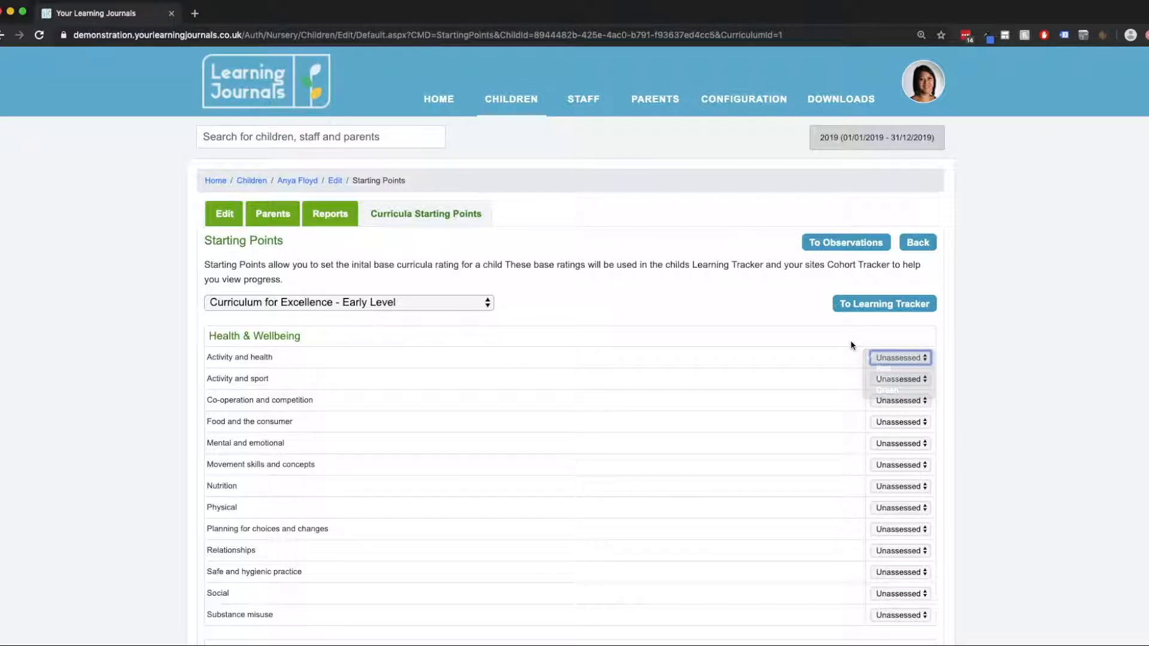
left_click(898, 357)
left_click(890, 371)
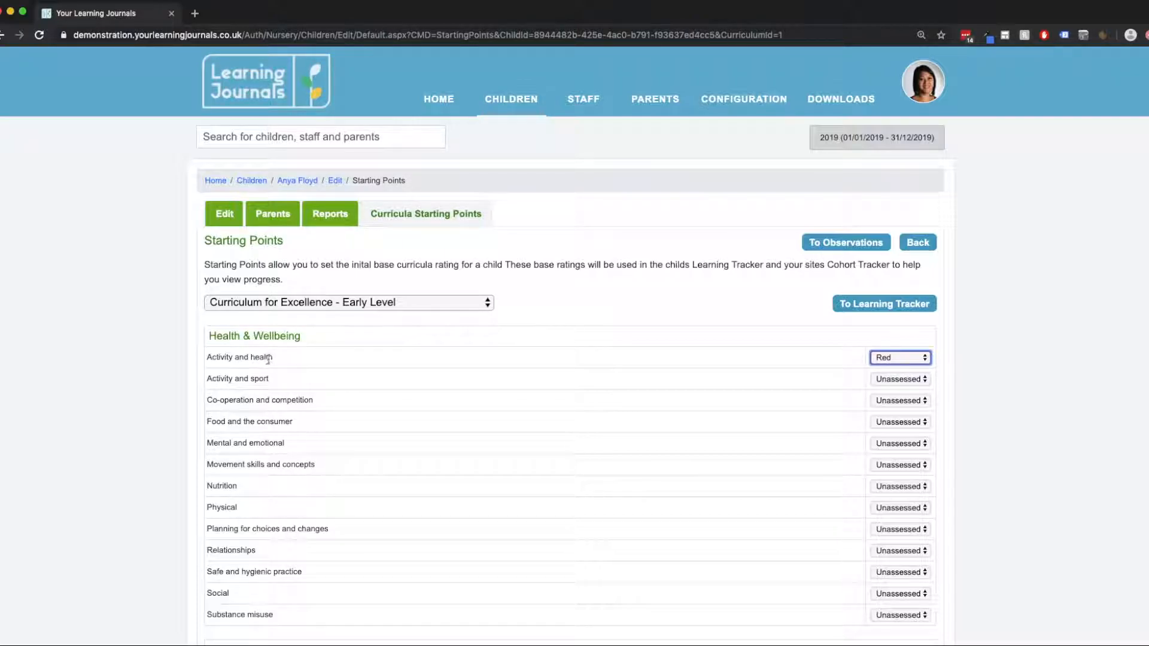
left_click_drag(268, 359, 221, 356)
left_click(292, 359)
Under Health & Wellbeing, rate Activity and sport, Food and the consumer, and Mental and emotional as Red, and Co-operation and competition as Amber.
scroll(918, 407, "down", 5)
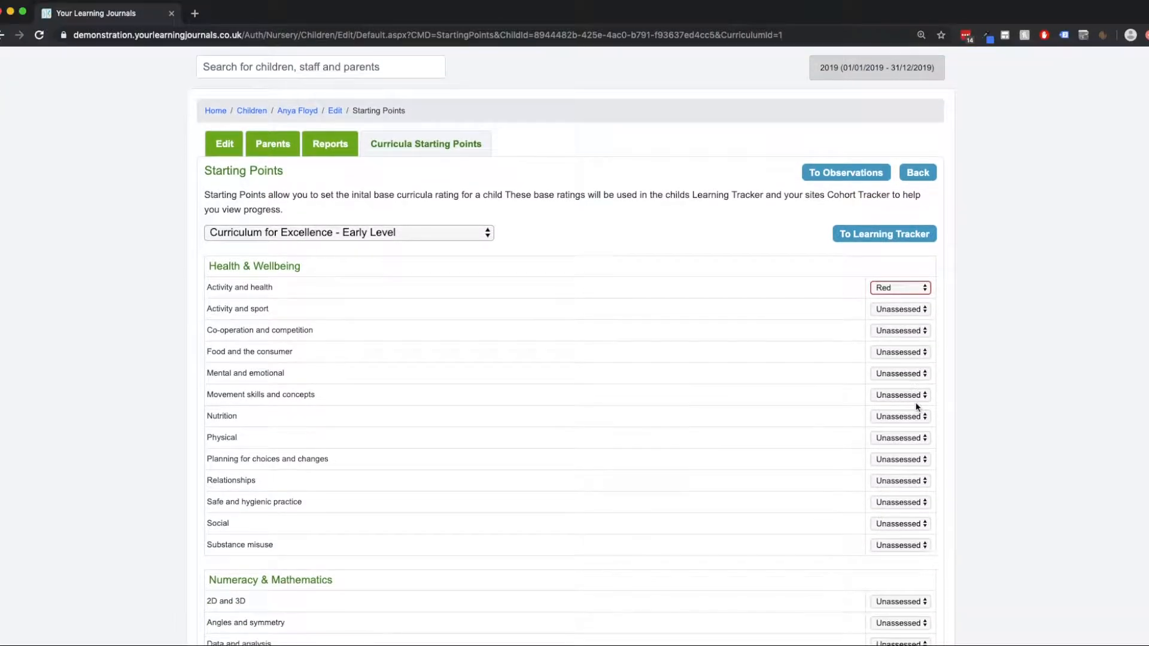
scroll(918, 407, "up", 5)
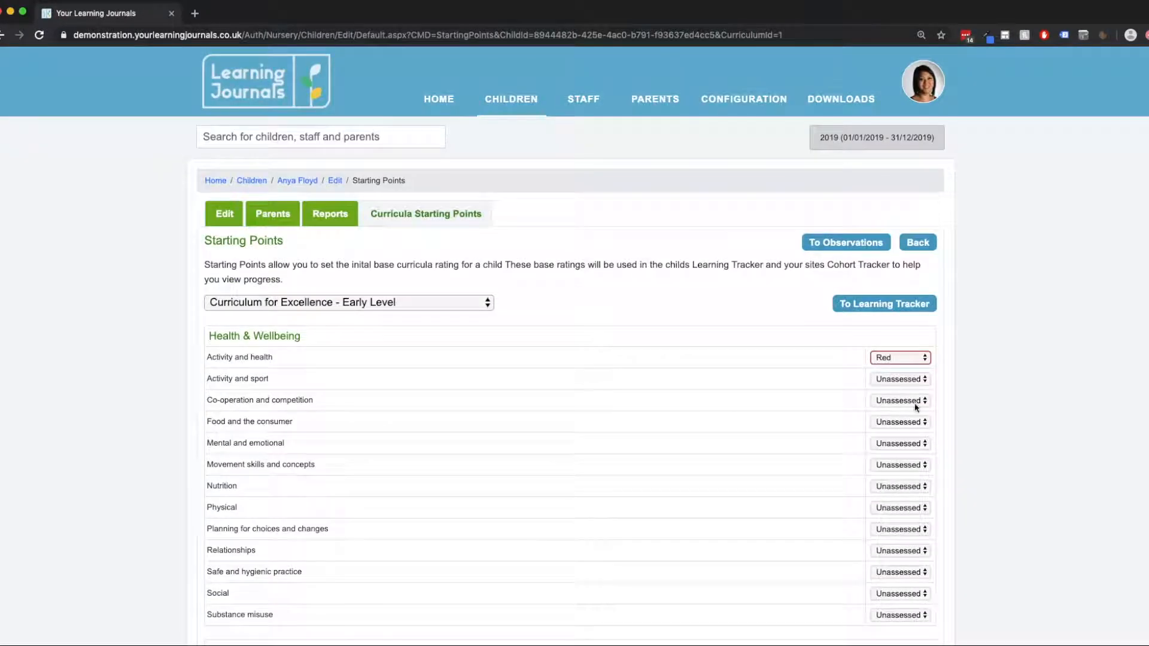
left_click(896, 379)
left_click(891, 389)
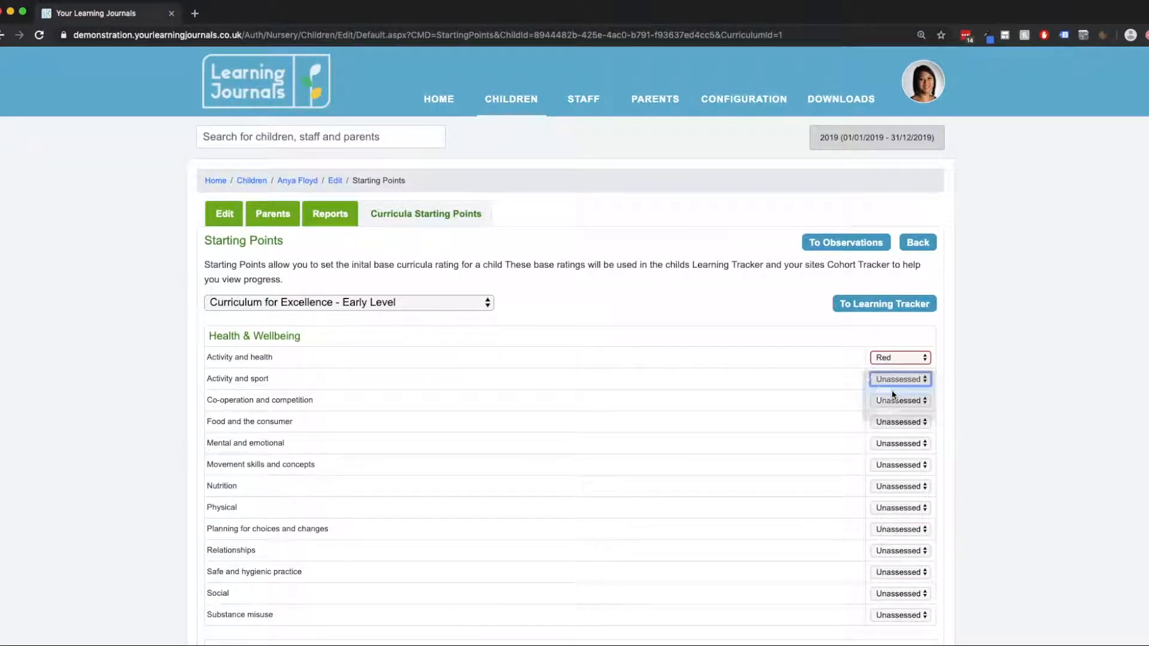
left_click(896, 400)
left_click(891, 423)
left_click(890, 422)
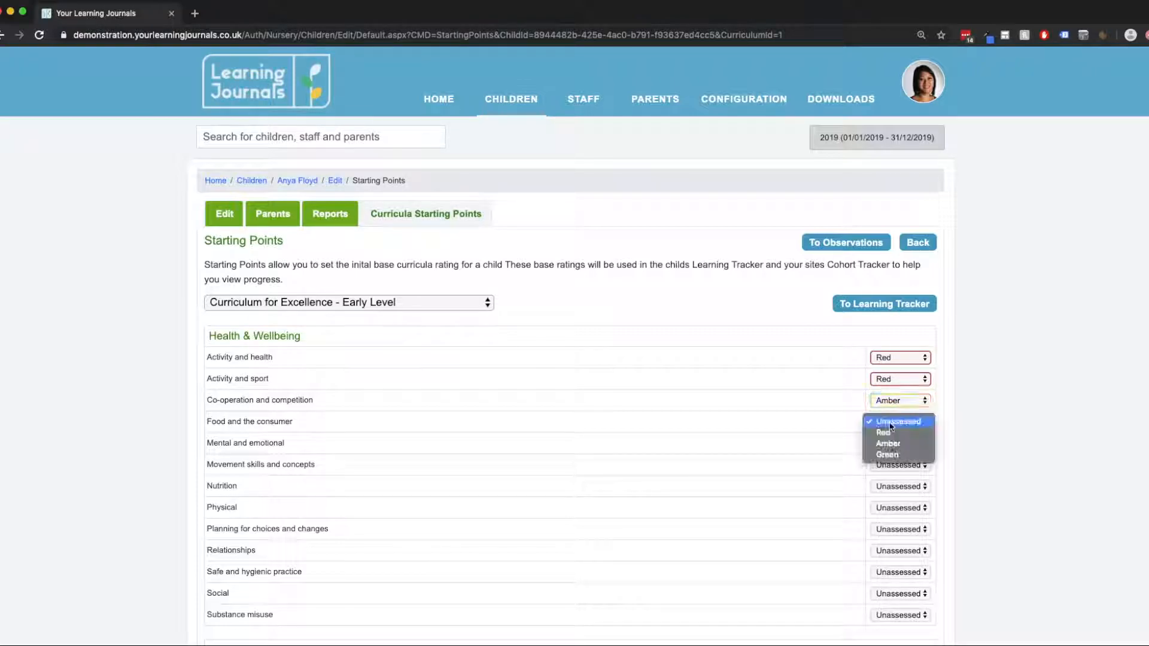
key("Escape")
left_click(894, 444)
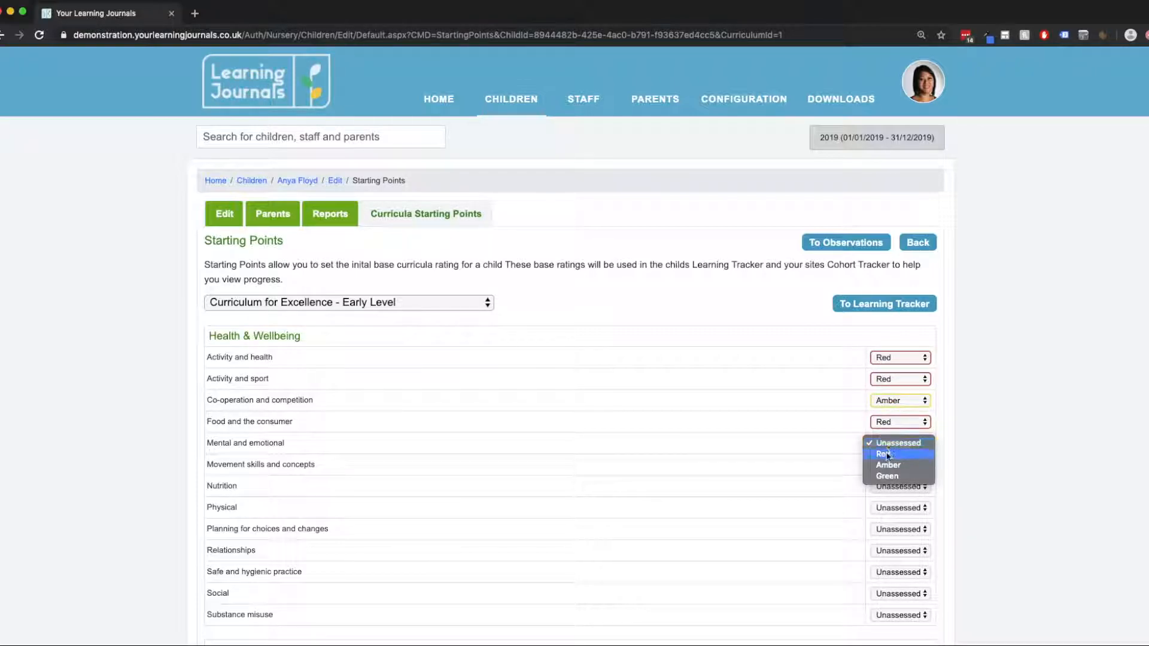
left_click(889, 453)
Rate Movement skills and concepts, Nutrition, Physical, and Planning for choices and changes as Red.
scroll(858, 407, "down", 1)
scroll(858, 406, "down", 3)
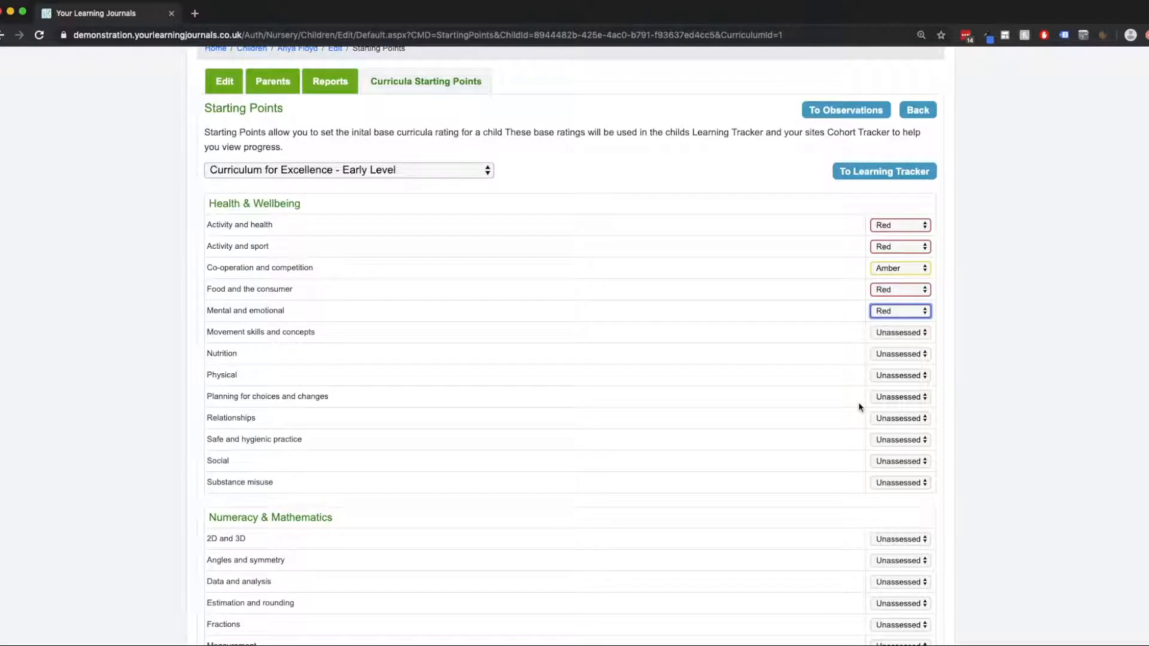
left_click(890, 333)
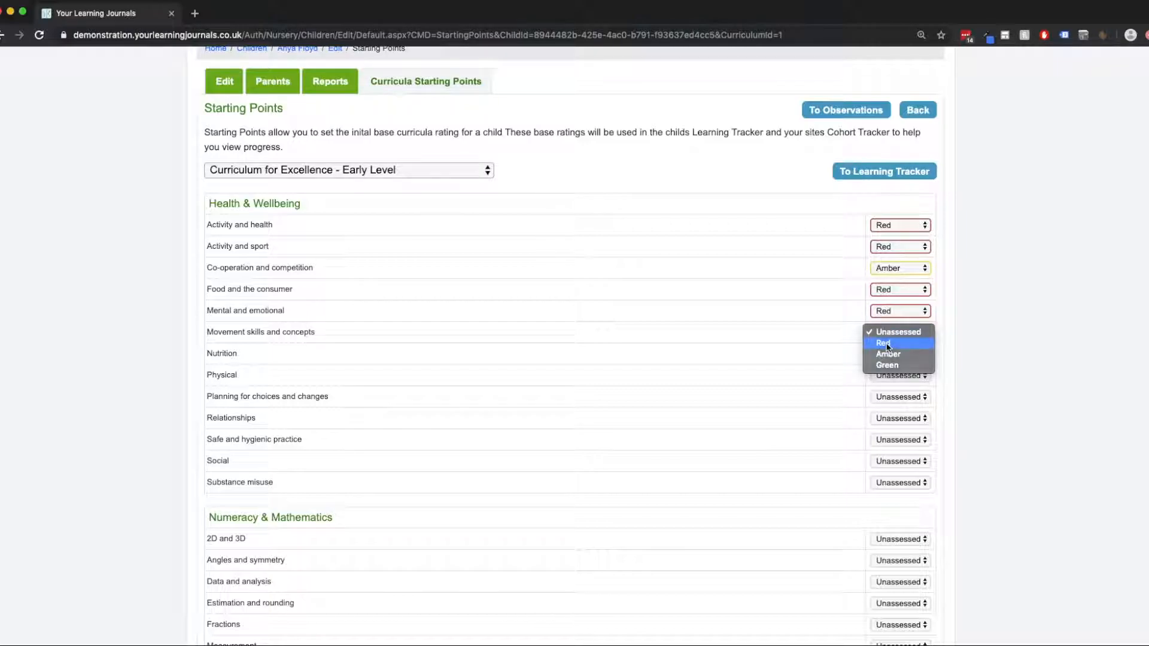
left_click(888, 345)
left_click(886, 358)
left_click(884, 365)
left_click(895, 377)
left_click(886, 386)
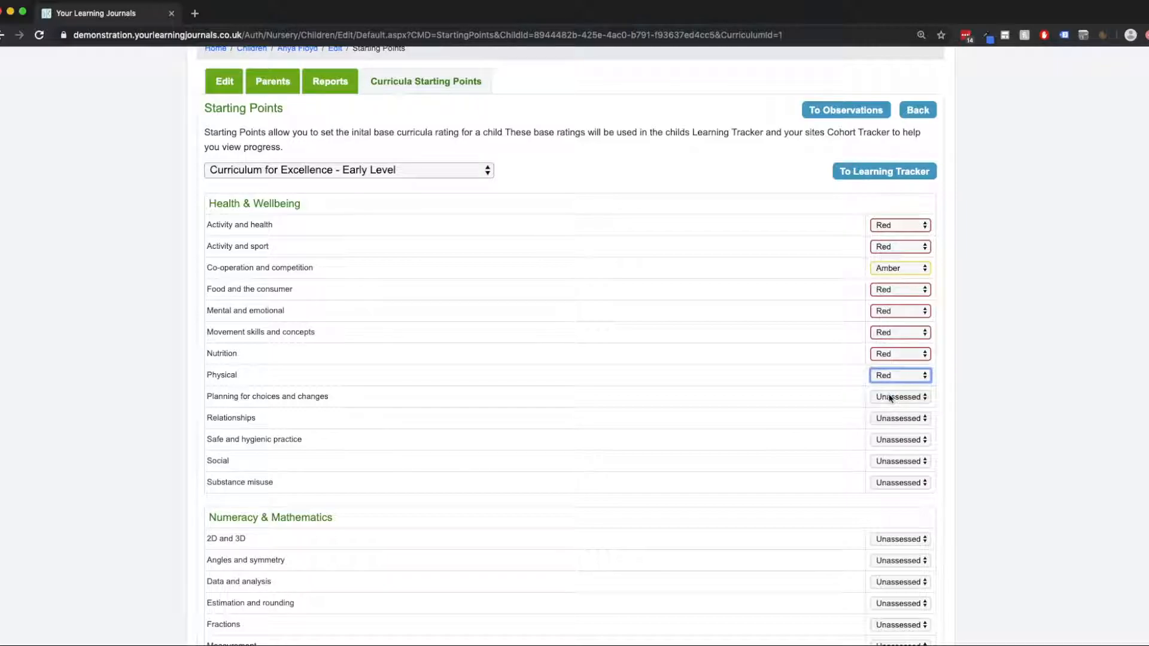
left_click(892, 397)
left_click(888, 408)
Rate Relationships, Safe and hygienic practice, and Social as Amber, and review the starting point ratings.
left_click(892, 419)
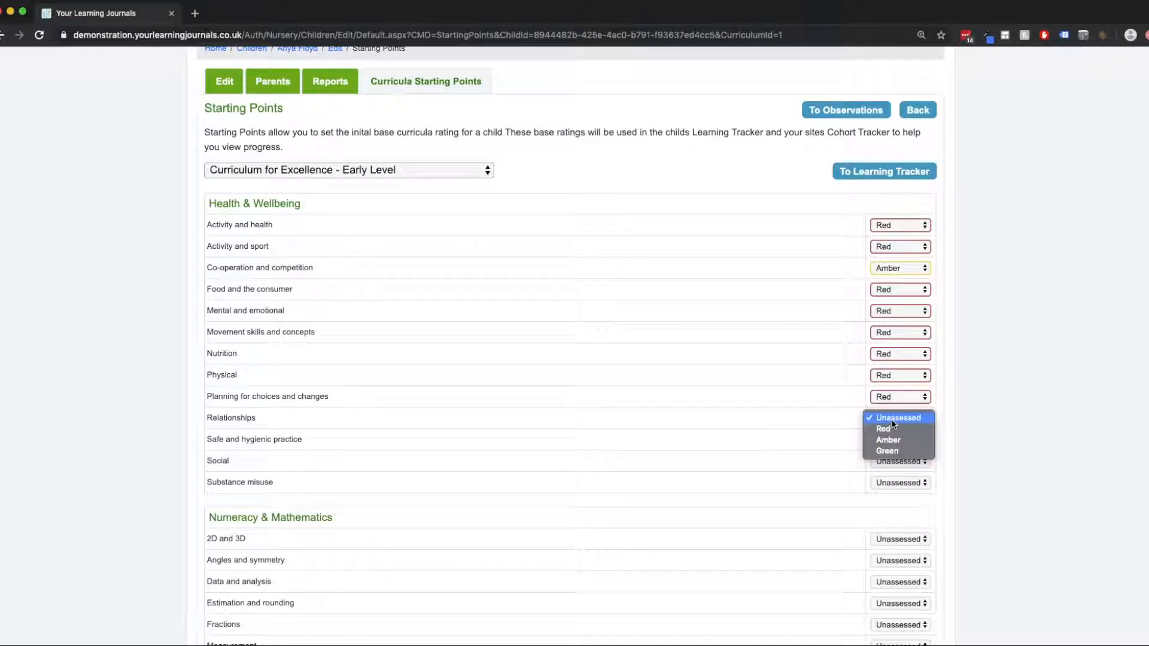
left_click(895, 440)
left_click(895, 440)
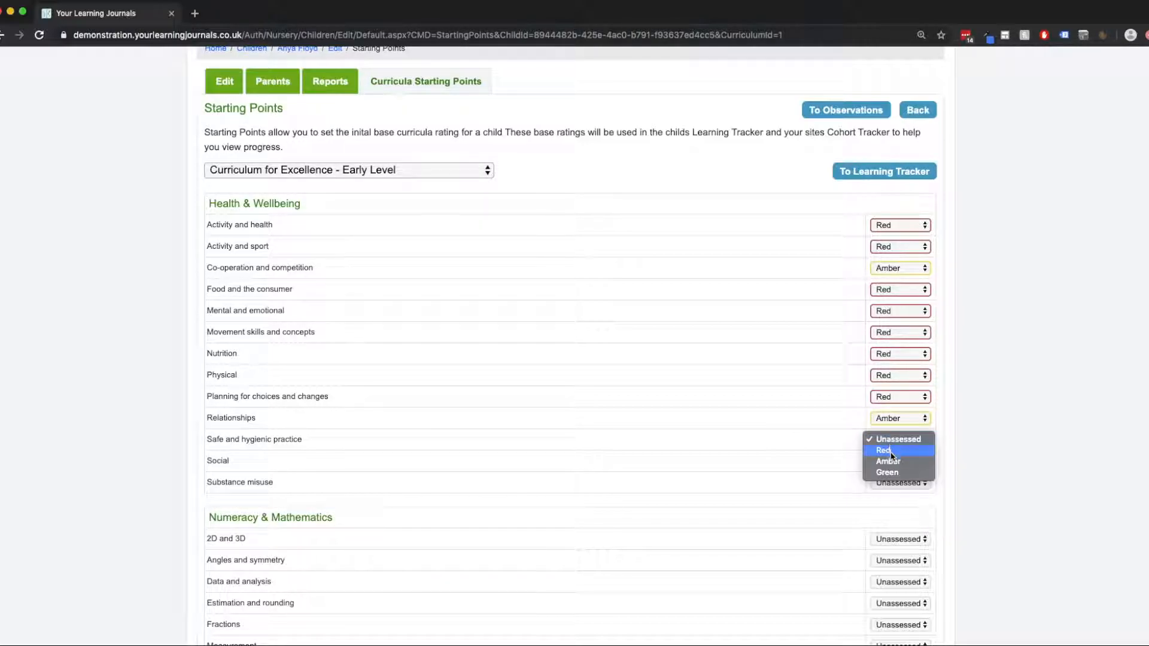
left_click(896, 463)
left_click(896, 463)
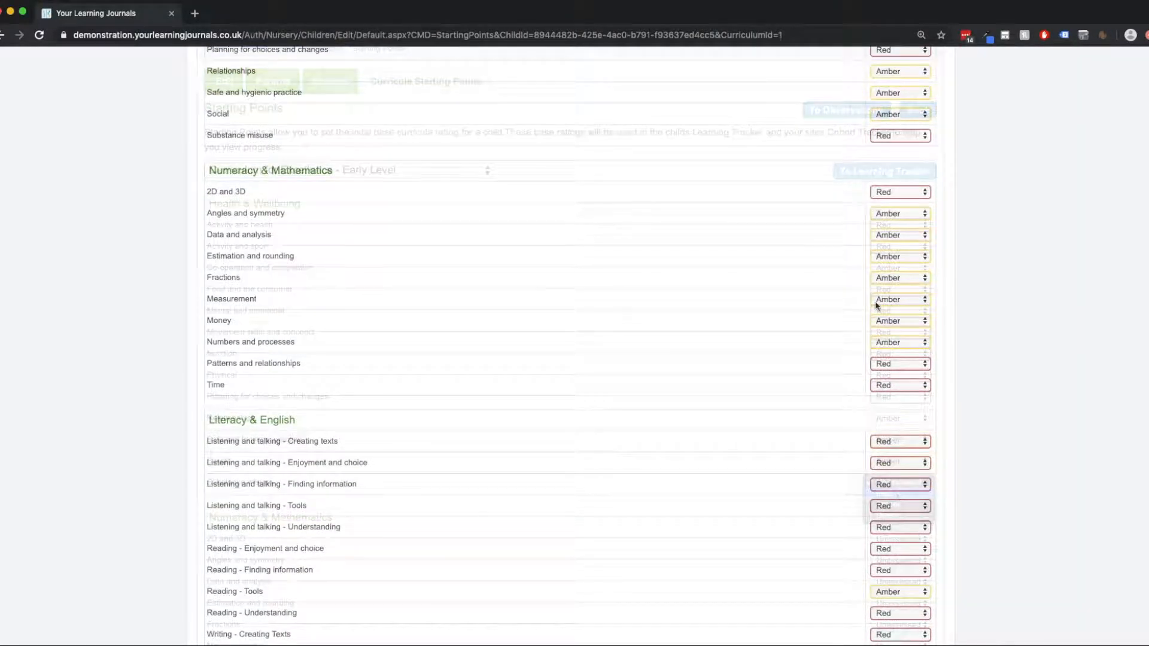
scroll(875, 305, "up", 5)
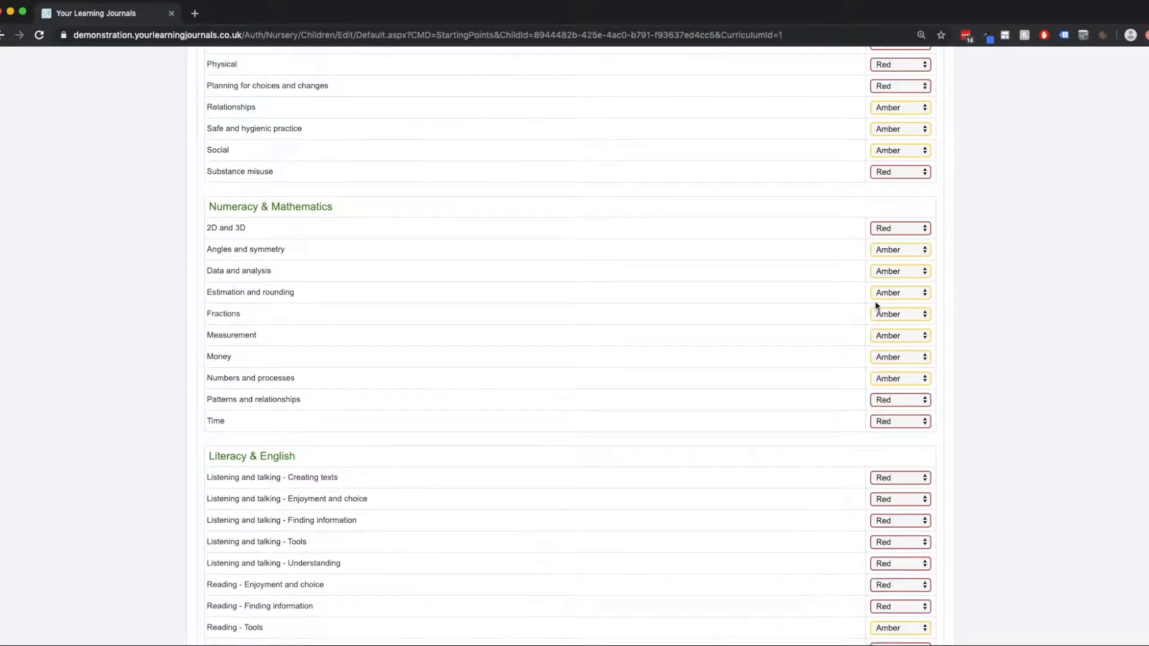
scroll(875, 300, "up", 3)
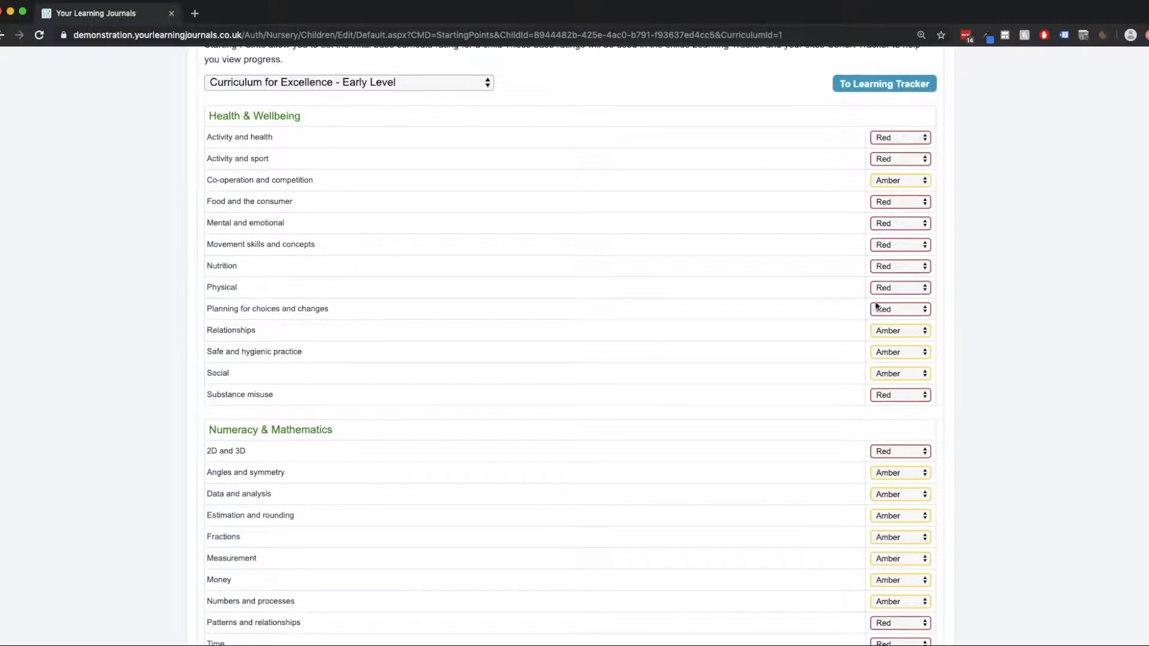
Open the child's Learning Tracker and compare the starting point charts with today's charts across the curriculum areas.
scroll(876, 304, "up", 4)
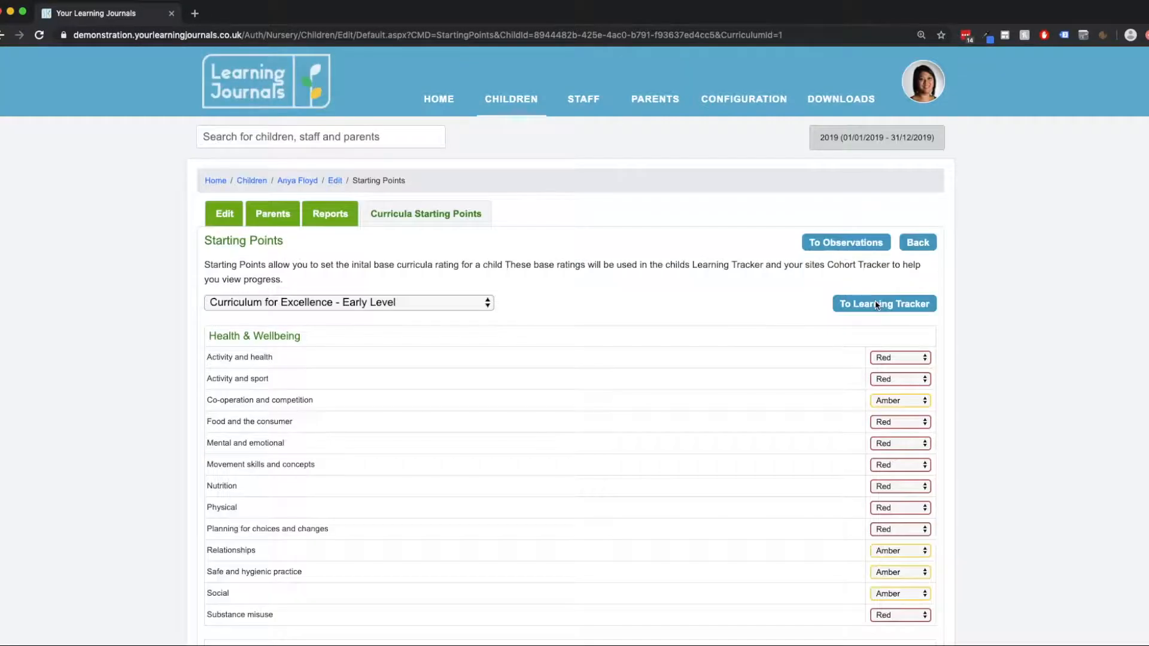
left_click(870, 303)
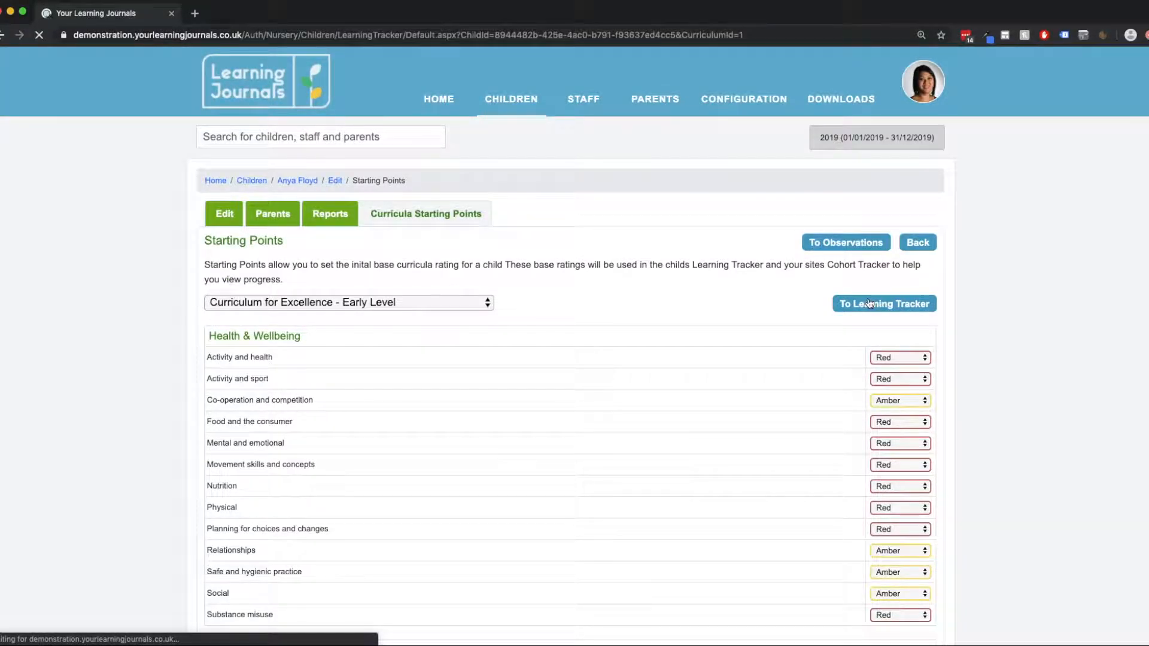
scroll(417, 288, "down", 2)
scroll(417, 288, "down", 2)
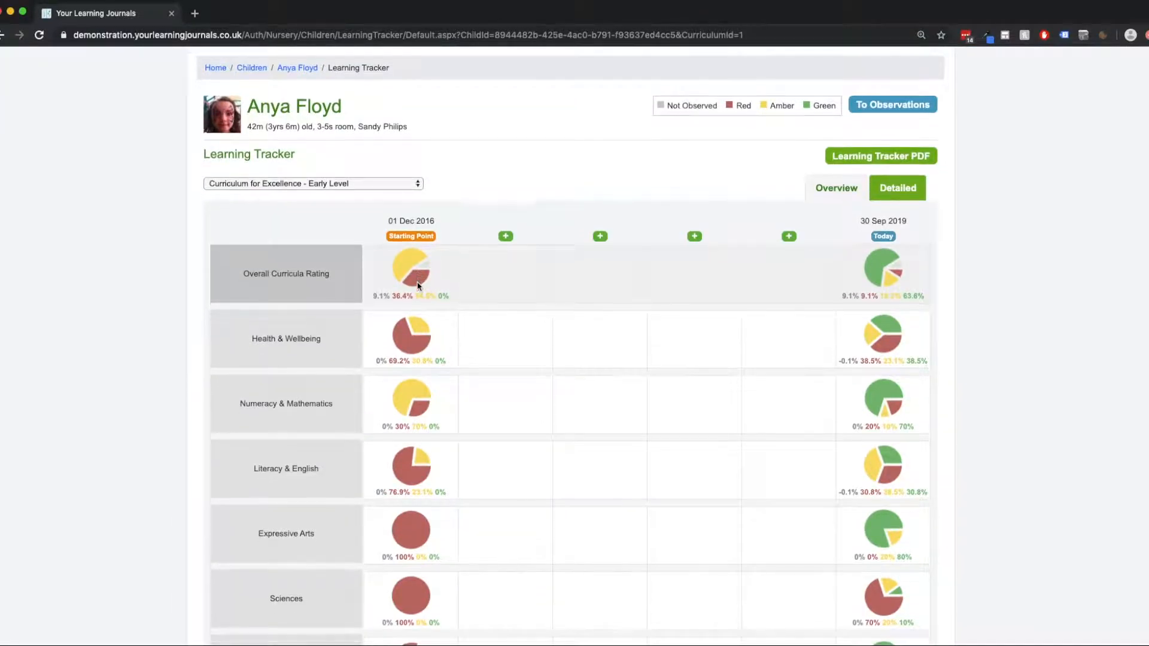
scroll(417, 289, "down", 3)
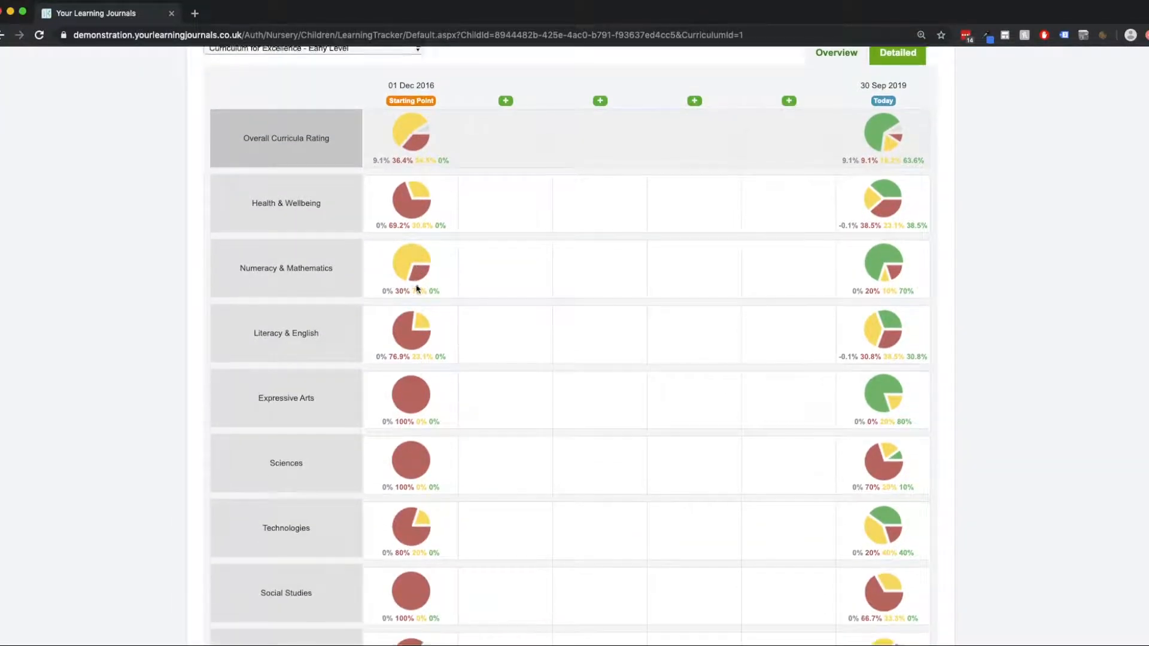
scroll(417, 288, "down", 3)
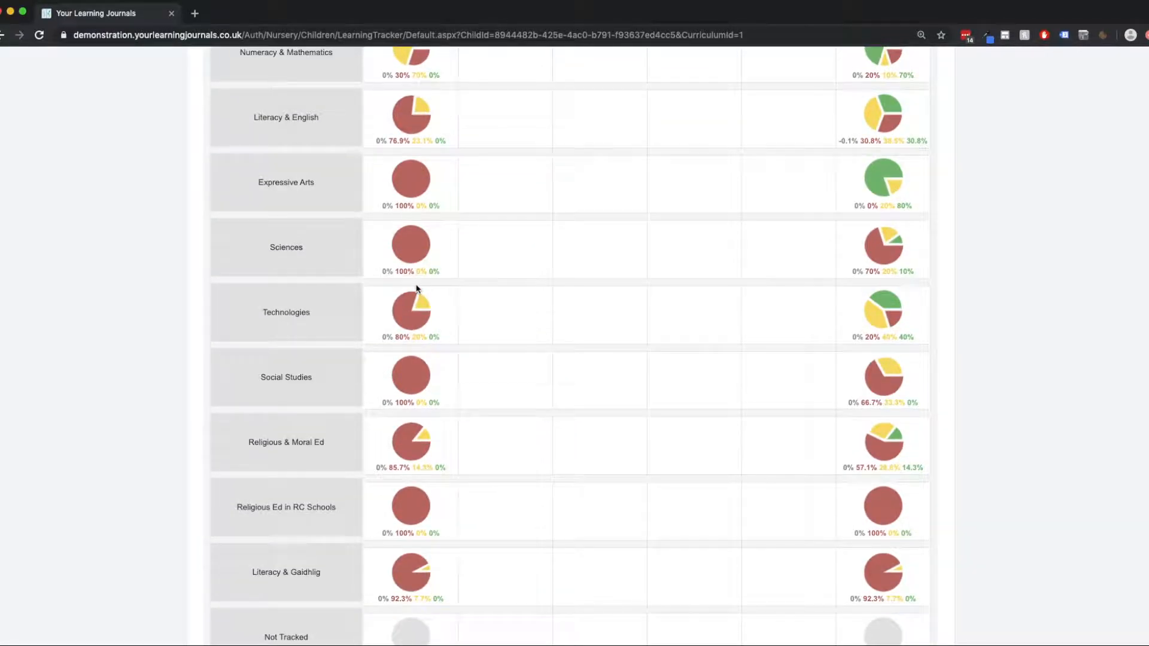
scroll(417, 288, "up", 1)
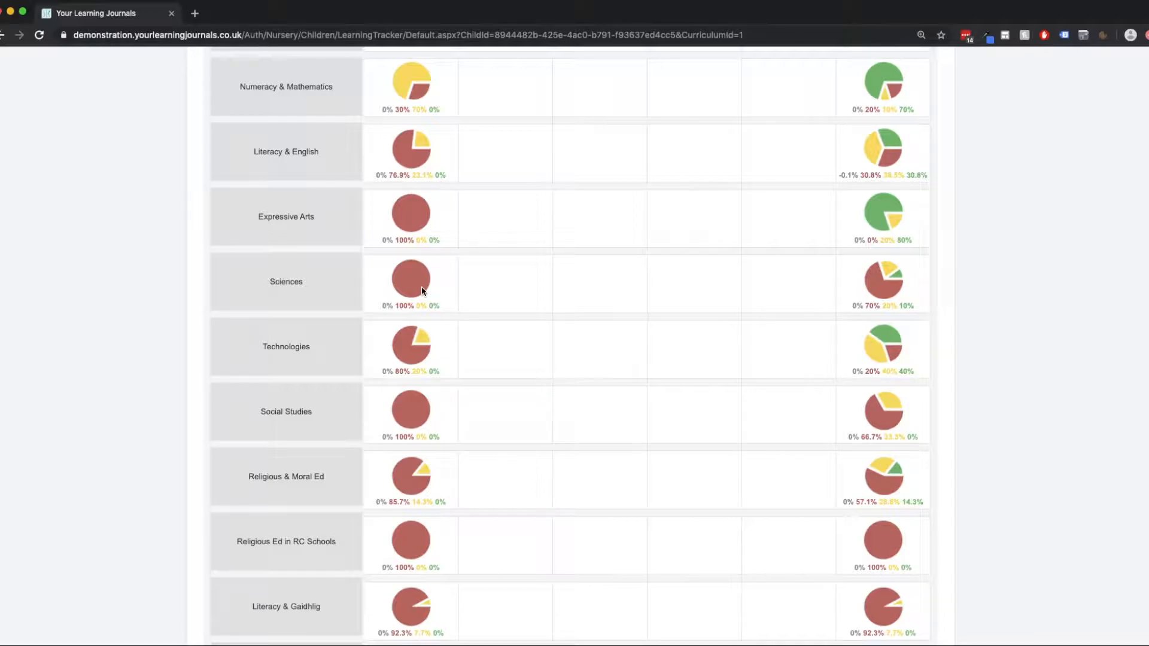
scroll(422, 292, "up", 6)
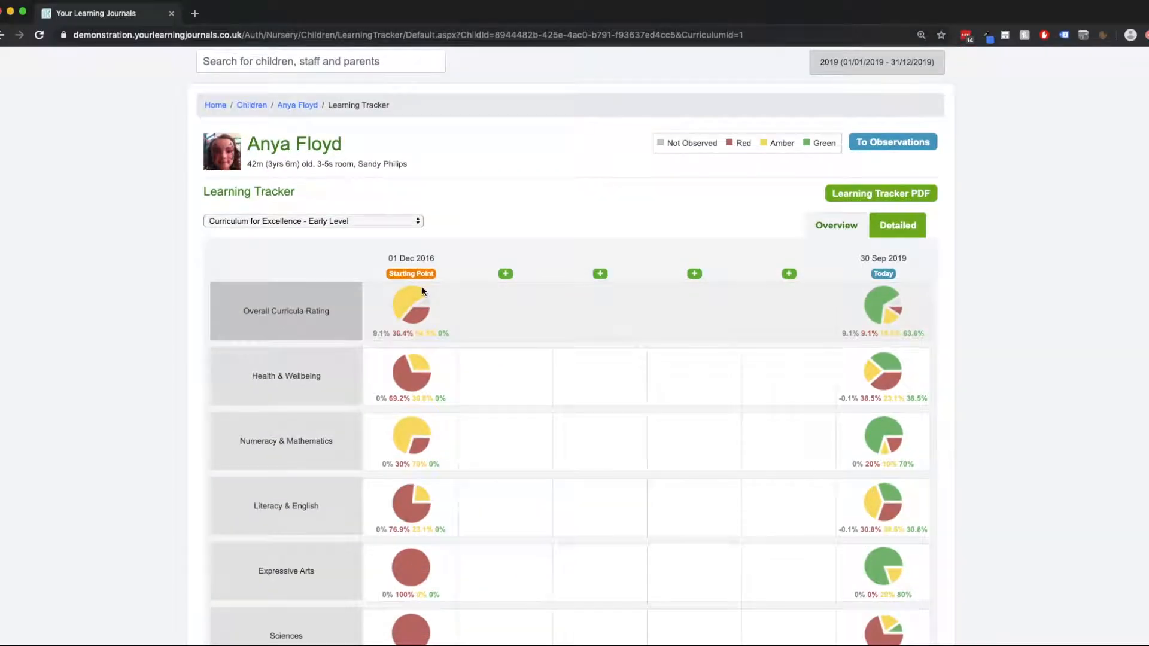
scroll(413, 278, "down", 2)
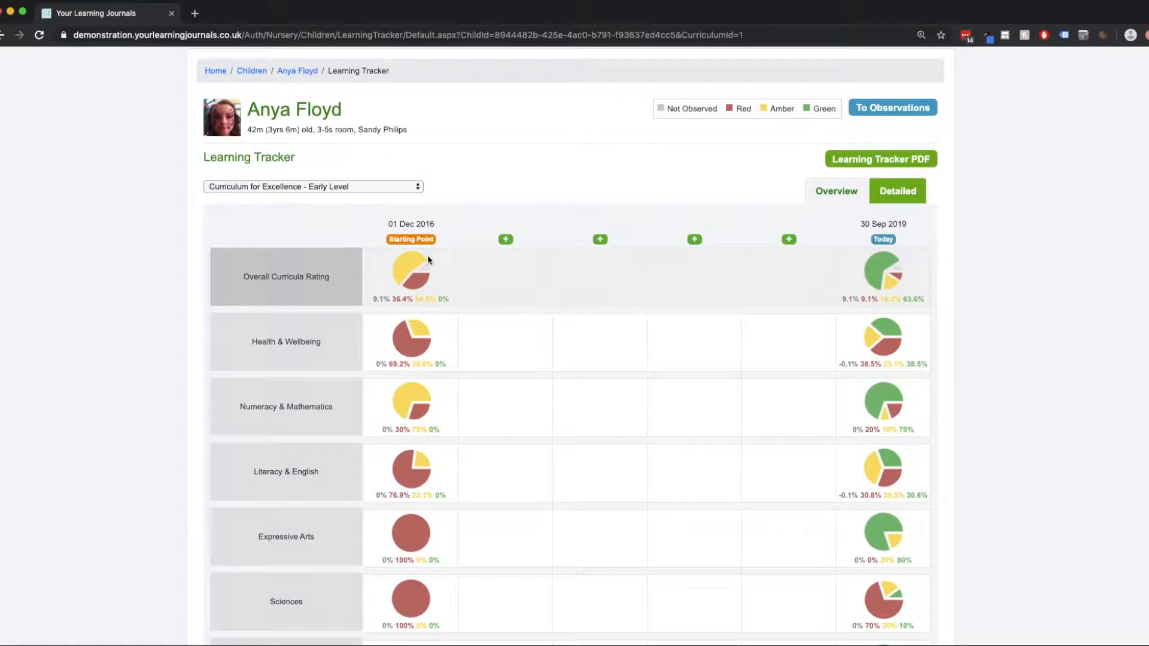
scroll(412, 299, "down", 1)
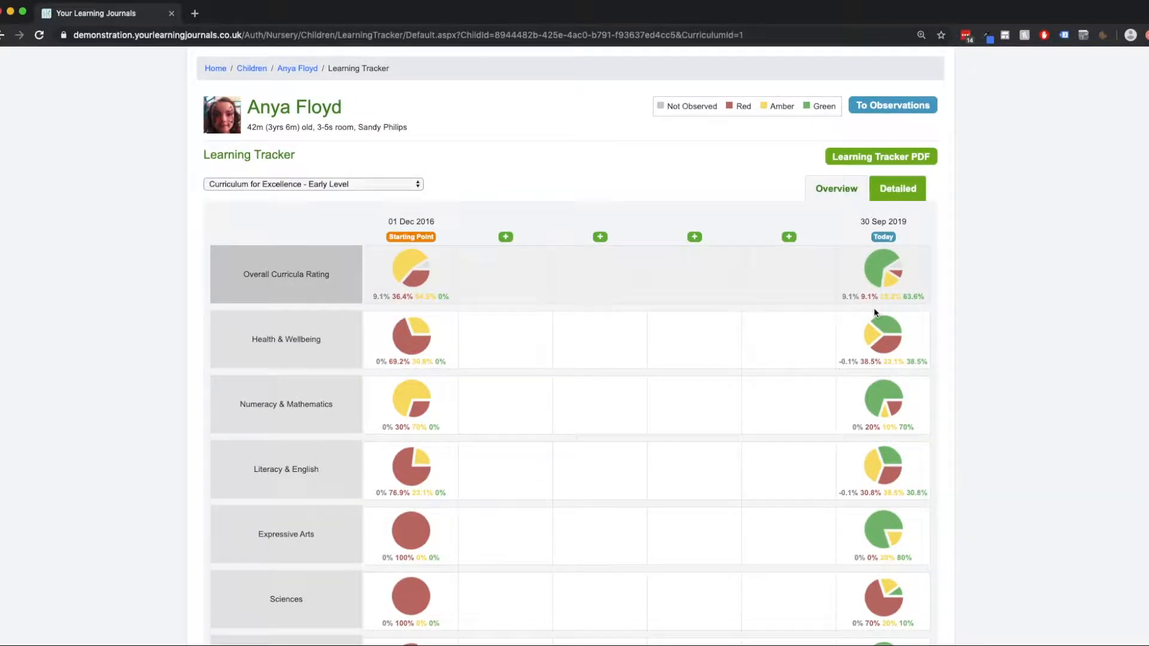
scroll(873, 312, "down", 1)
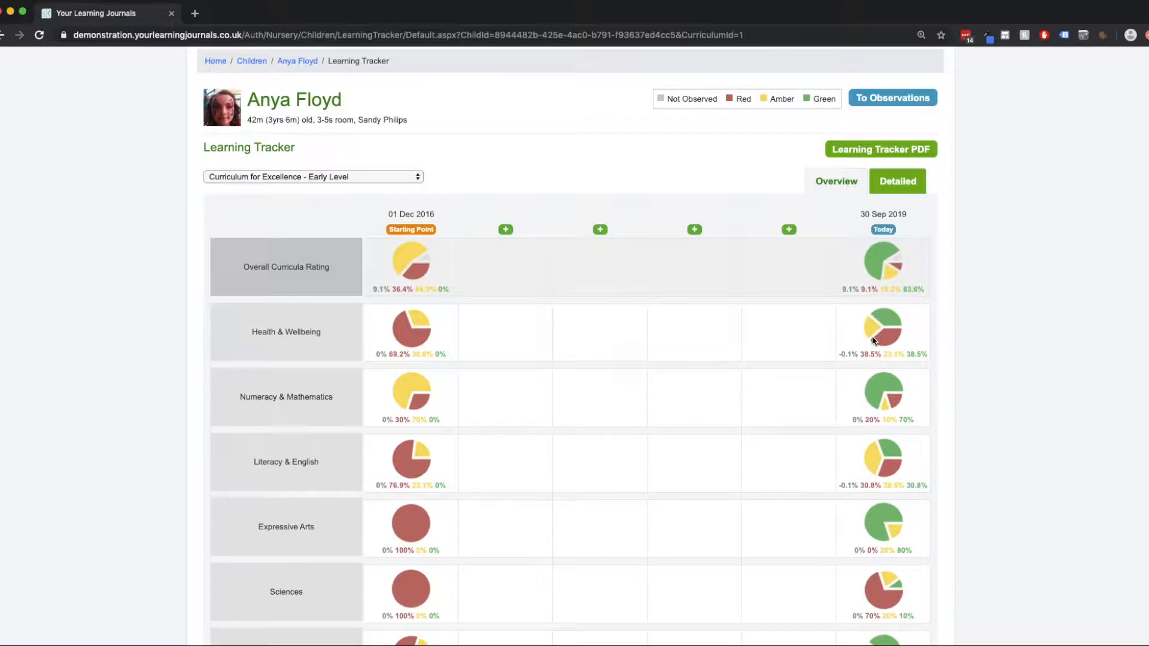
scroll(897, 333, "up", 1)
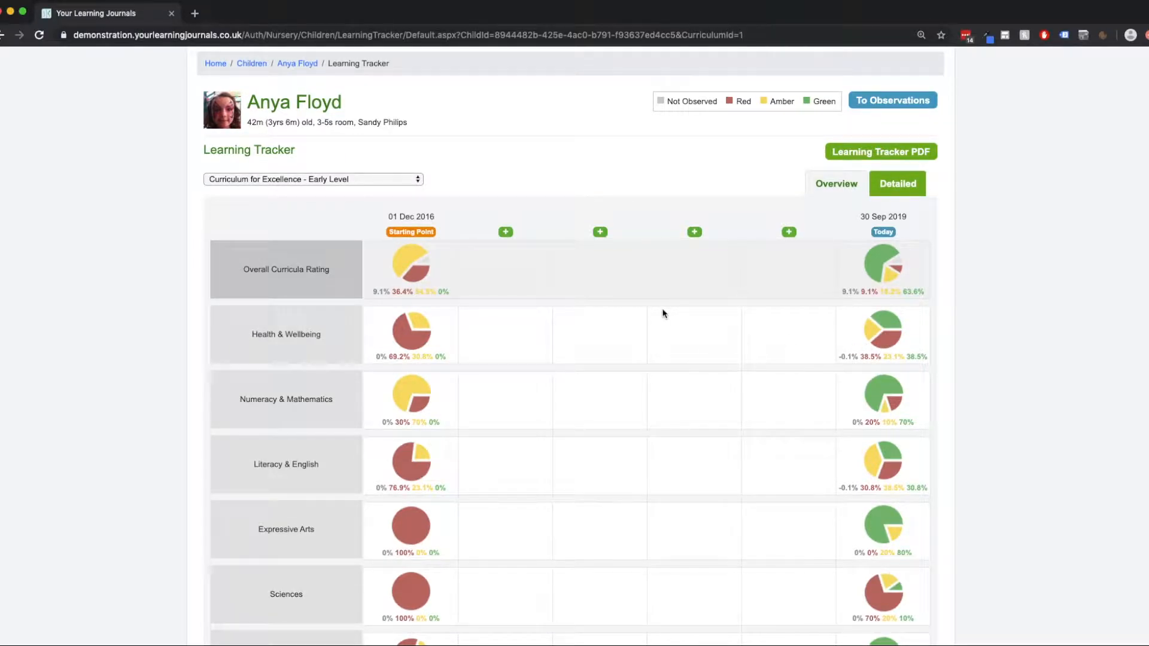
Create a snapshot dated 01/06/2017 in the first free column after the starting point.
left_click(505, 231)
scroll(596, 336, "down", 1)
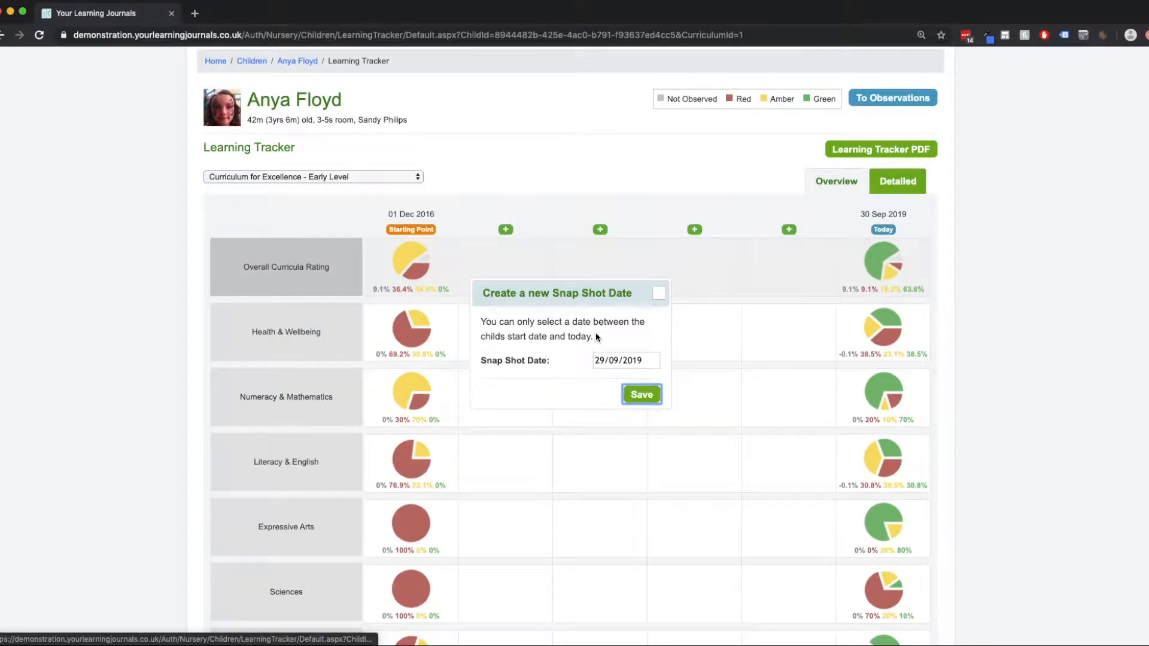
scroll(596, 336, "down", 1)
left_click(617, 361)
left_click(606, 379)
left_click(606, 380)
left_click(605, 380)
left_click(606, 380)
left_click(606, 380)
left_click(606, 380)
left_click(605, 380)
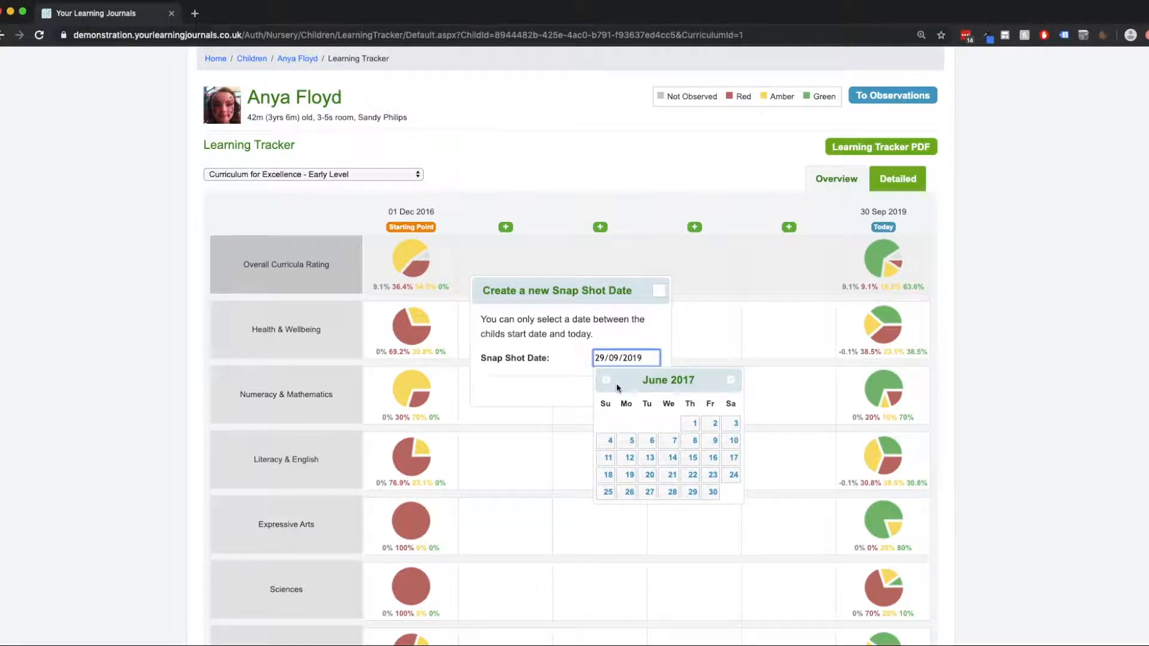
left_click(691, 423)
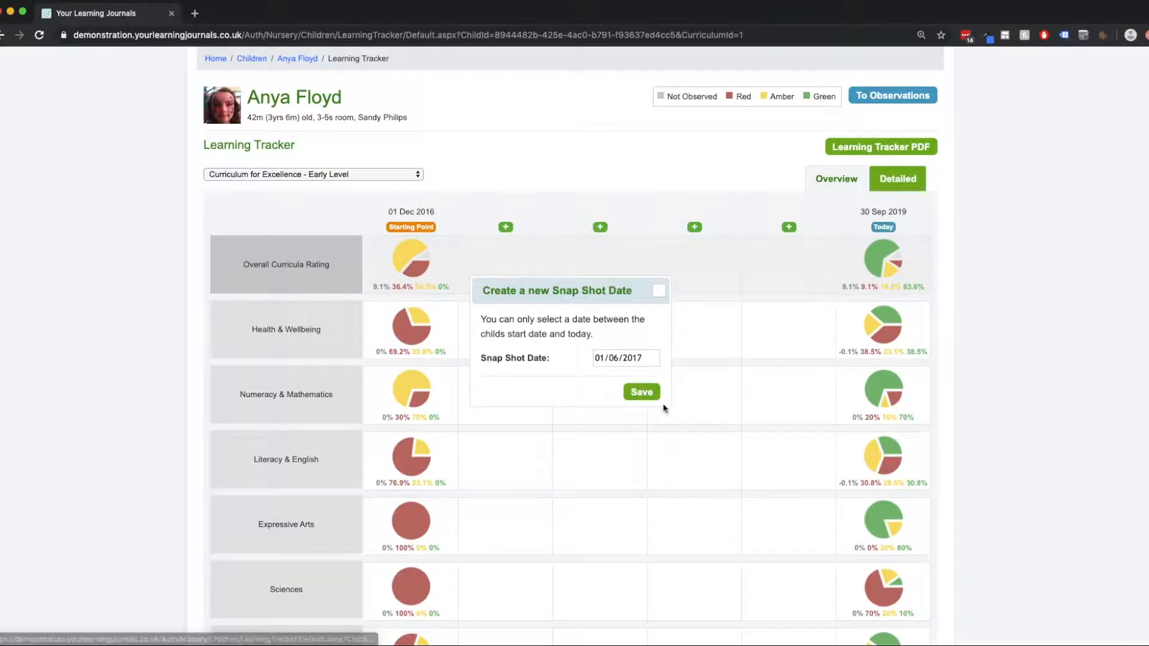
left_click(656, 394)
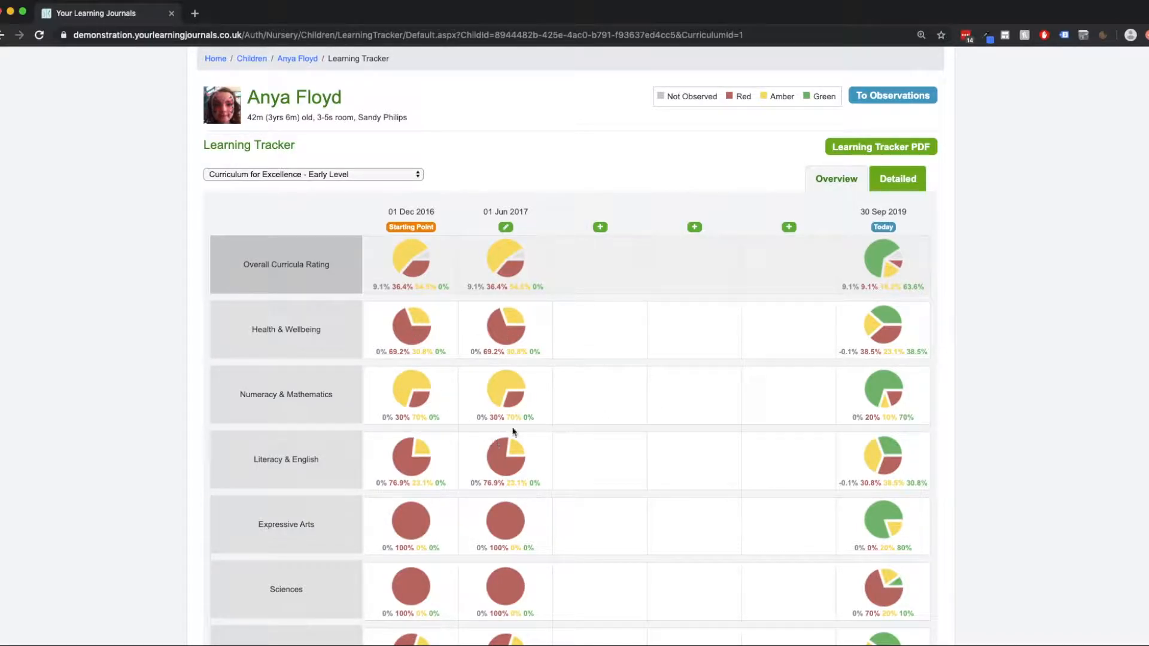
Add a second snapshot to the Learning Tracker, dated 01/06/2018.
left_click(601, 228)
left_click(611, 363)
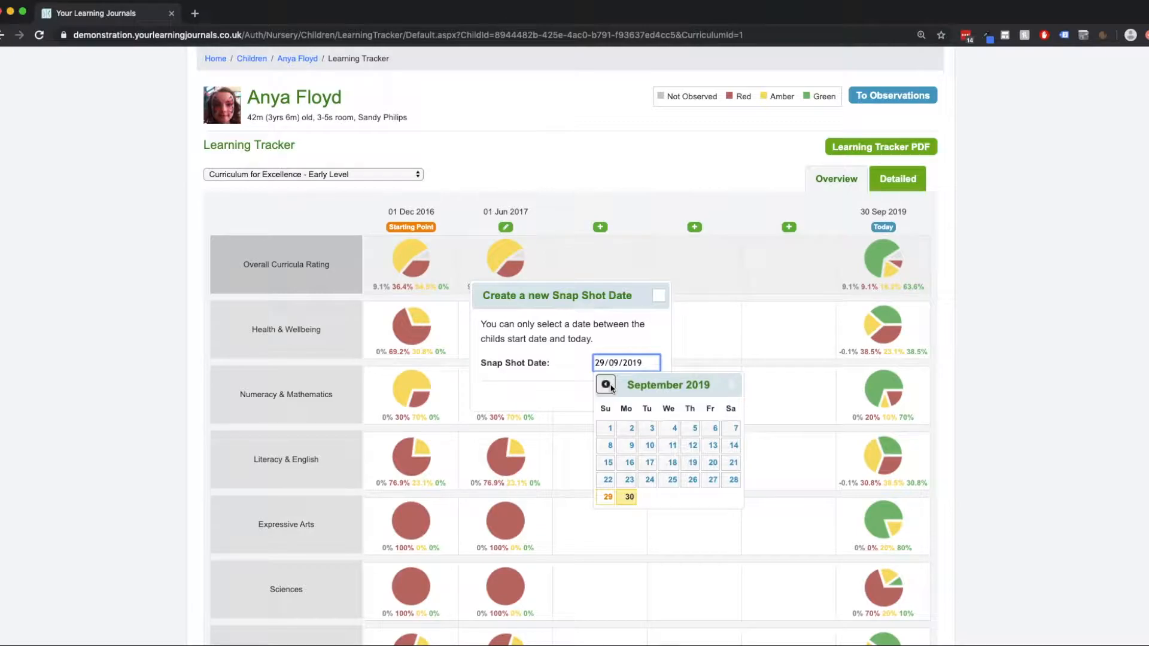
left_click(606, 385)
left_click(606, 385)
left_click(606, 384)
left_click(606, 385)
left_click(606, 385)
left_click(606, 384)
left_click(606, 384)
left_click(606, 384)
left_click(606, 385)
left_click(606, 385)
left_click(606, 385)
left_click(607, 385)
left_click(606, 385)
left_click(606, 385)
left_click(606, 385)
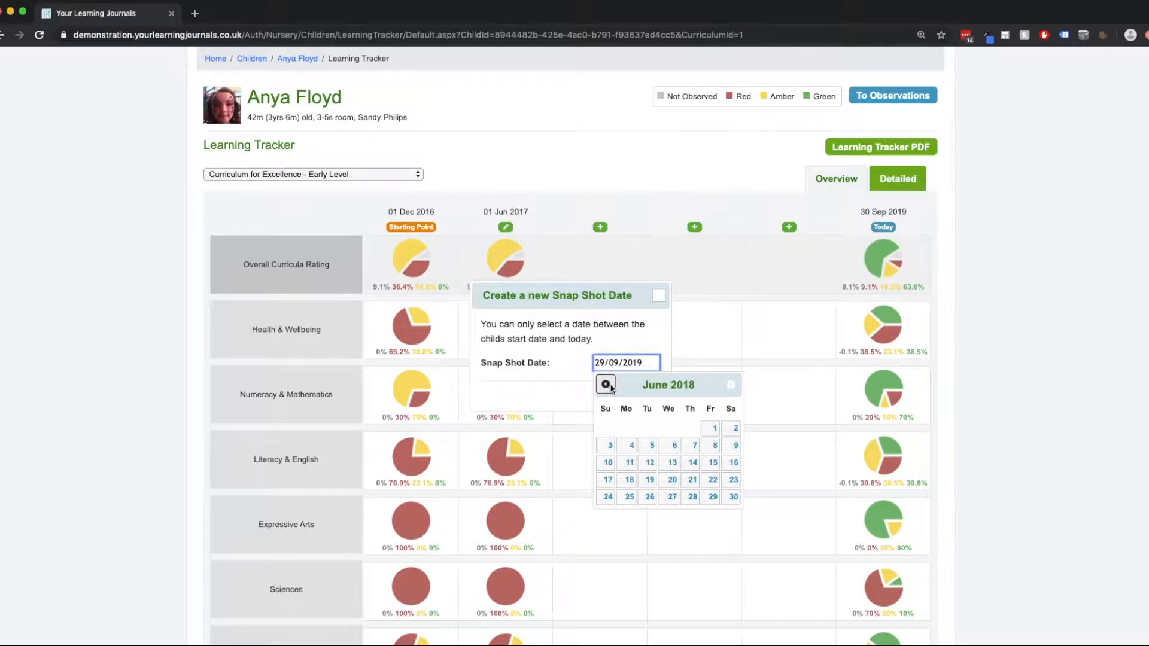
left_click(712, 428)
left_click(647, 395)
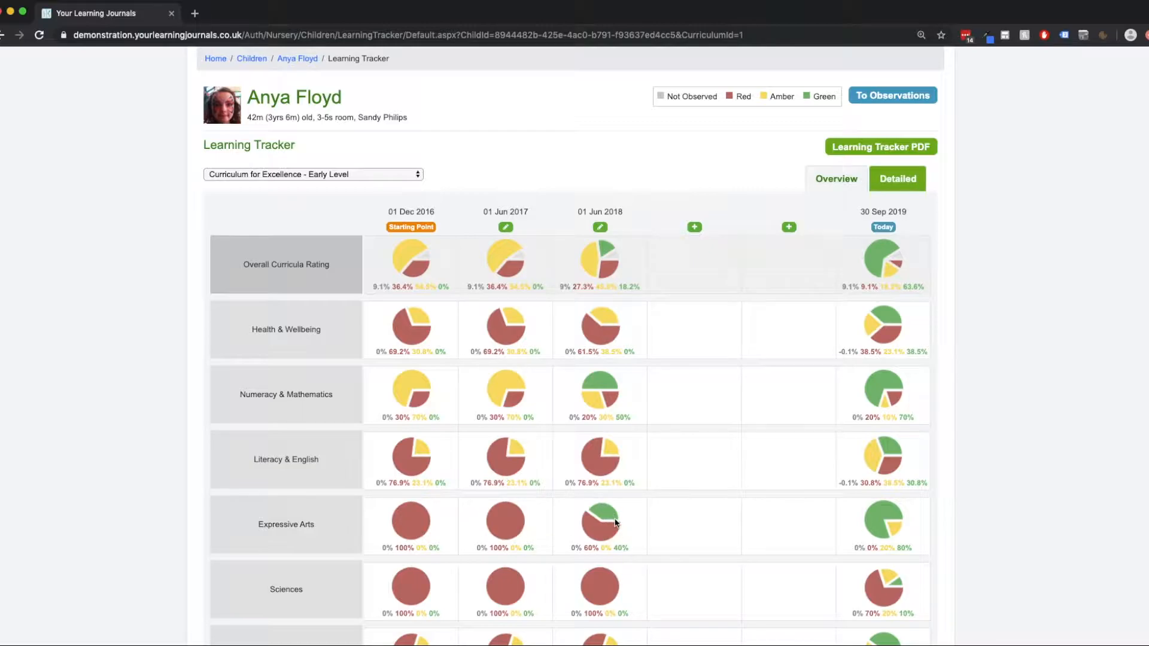
Add a third snapshot to the Learning Tracker, dated 01/11/2018.
left_click(694, 228)
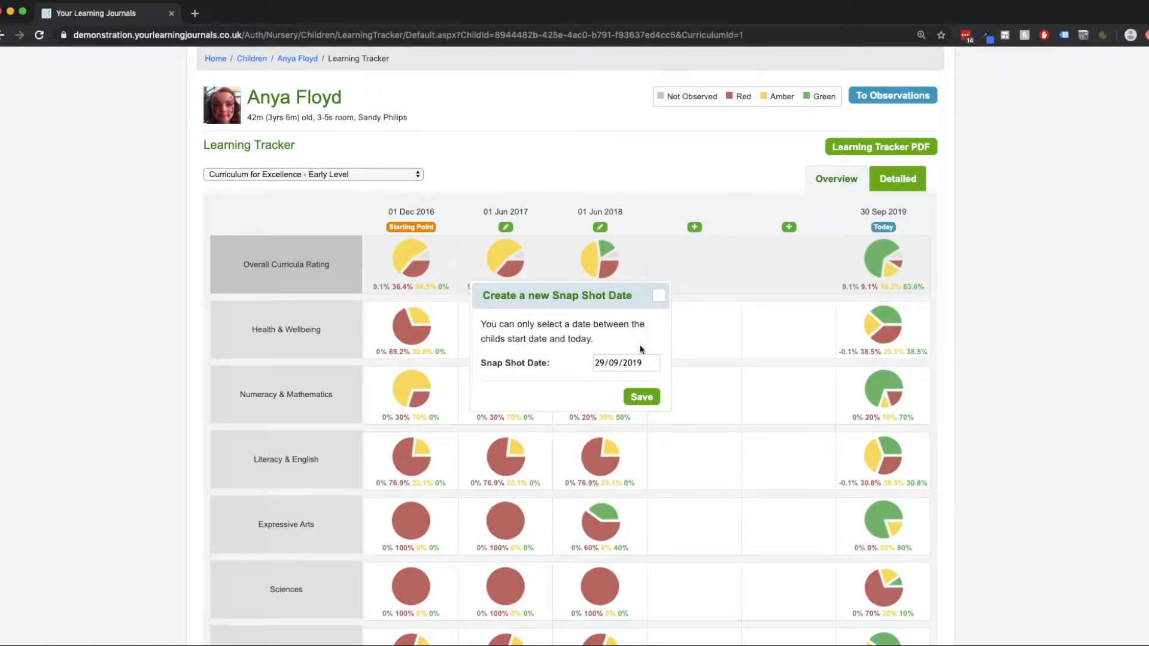
left_click(637, 362)
left_click(606, 384)
left_click(606, 384)
left_click(606, 385)
left_click(606, 384)
left_click(606, 384)
left_click(607, 384)
left_click(606, 384)
left_click(606, 384)
left_click(606, 384)
left_click(607, 384)
left_click(694, 428)
left_click(651, 400)
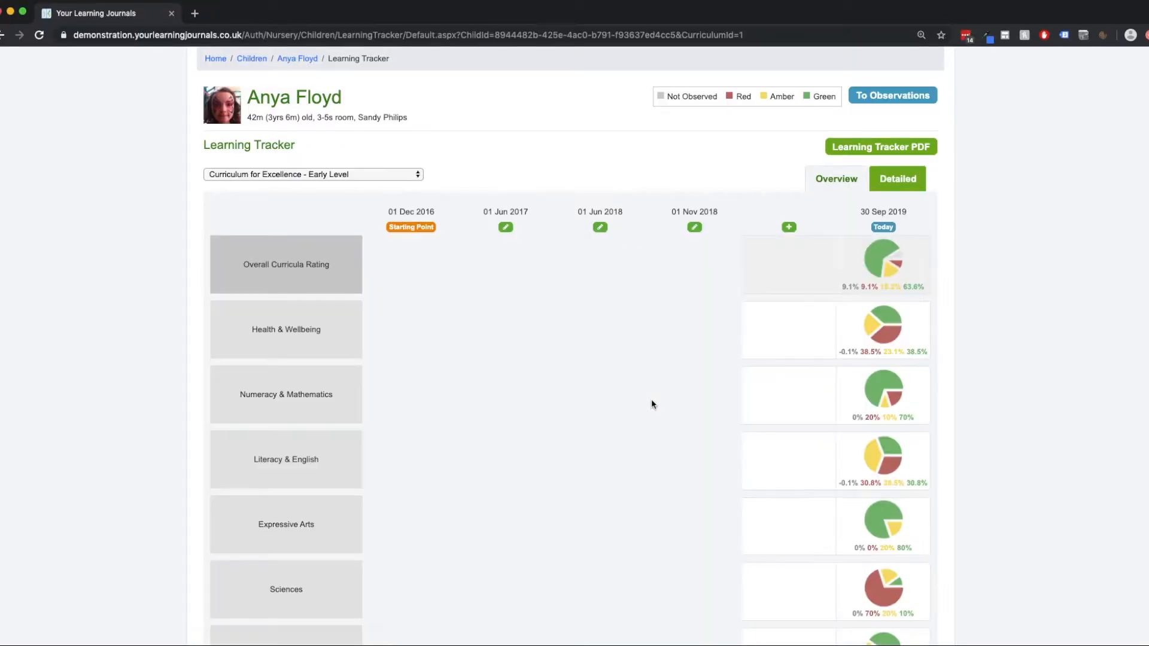
Create a fourth snapshot dated 01/04/2019 in the last free column before today's ratings.
left_click(788, 226)
left_click(656, 362)
left_click(606, 384)
left_click(607, 384)
left_click(606, 384)
left_click(606, 384)
left_click(607, 384)
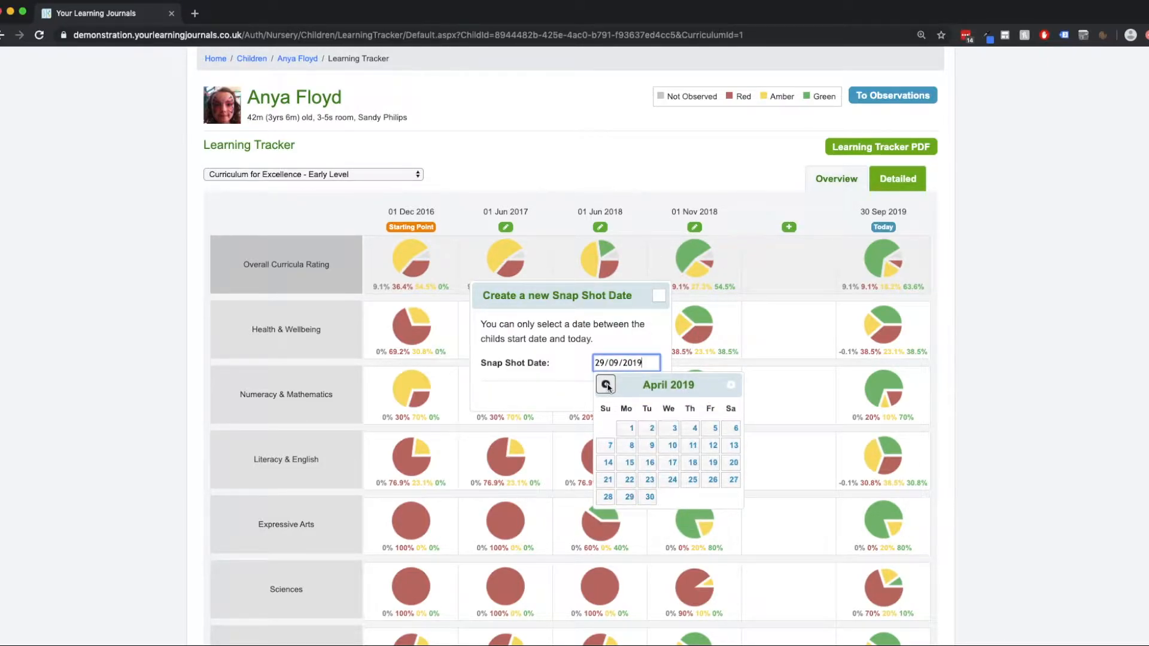
left_click(627, 428)
left_click(645, 403)
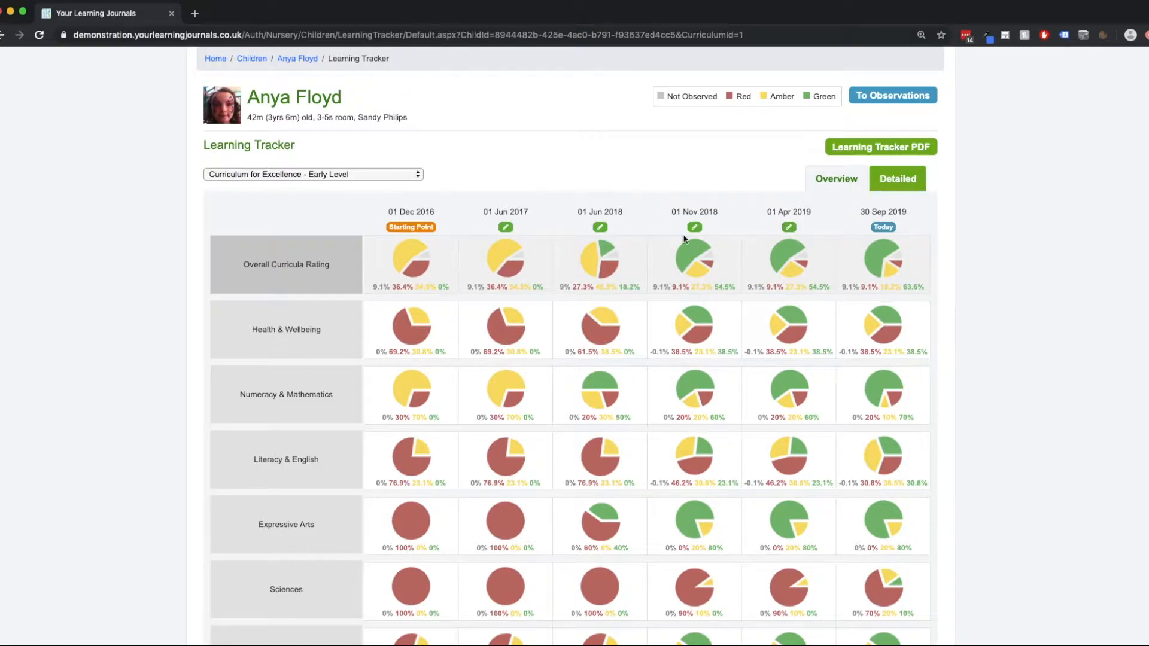
Delete the 01 Apr 2019 snapshot from the Learning Tracker.
left_click_drag(767, 213, 796, 230)
left_click(788, 228)
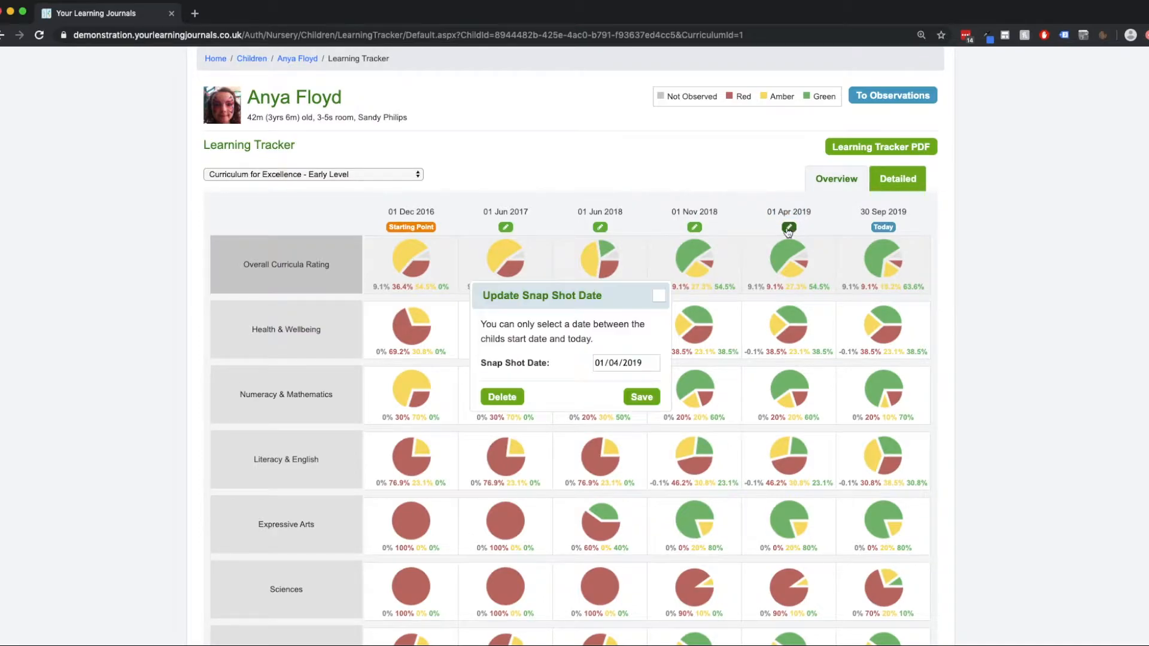
left_click(502, 397)
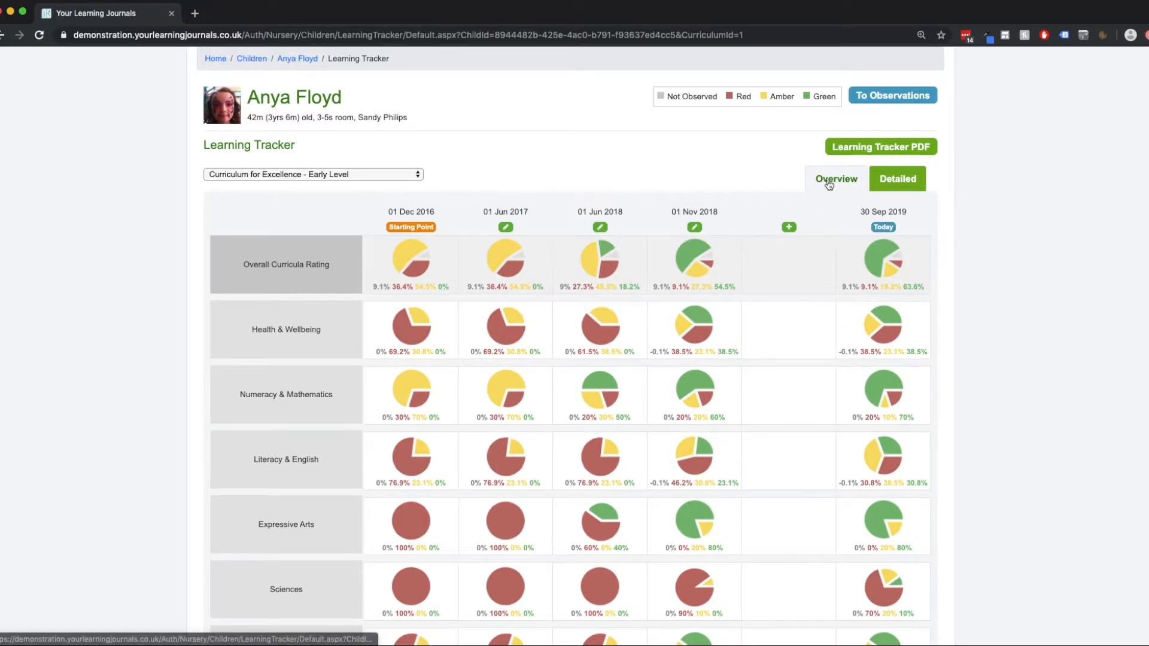
Examine the individual Health & Wellbeing ratings in the tracker's detailed view, and return to the overview charts.
left_click(889, 185)
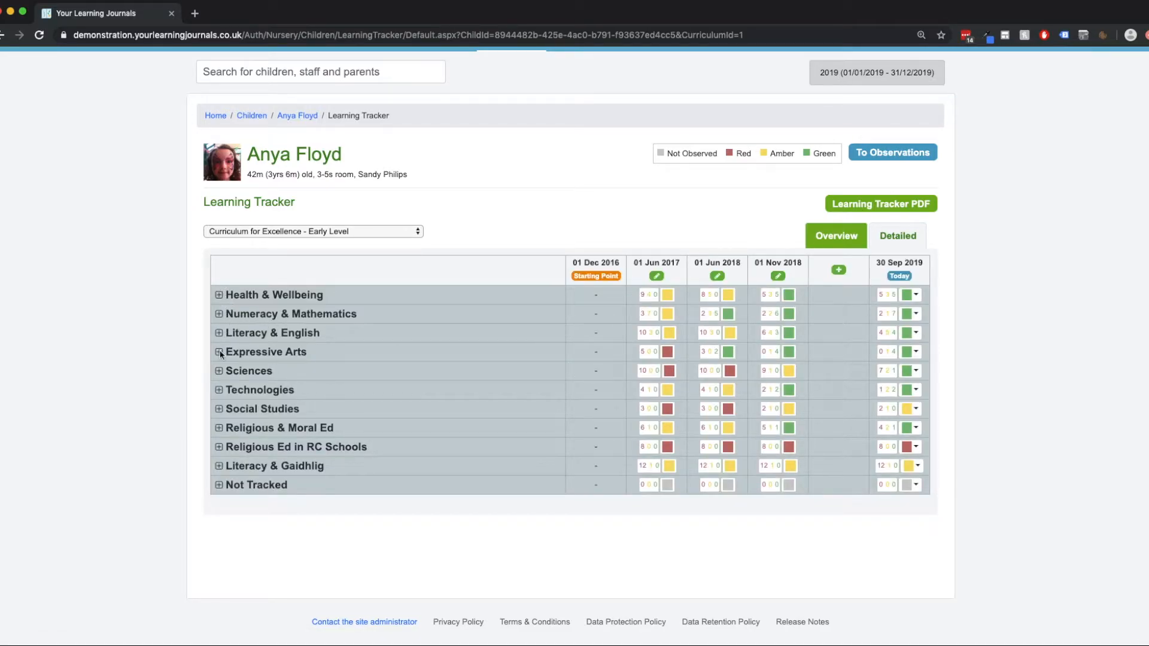
left_click(219, 295)
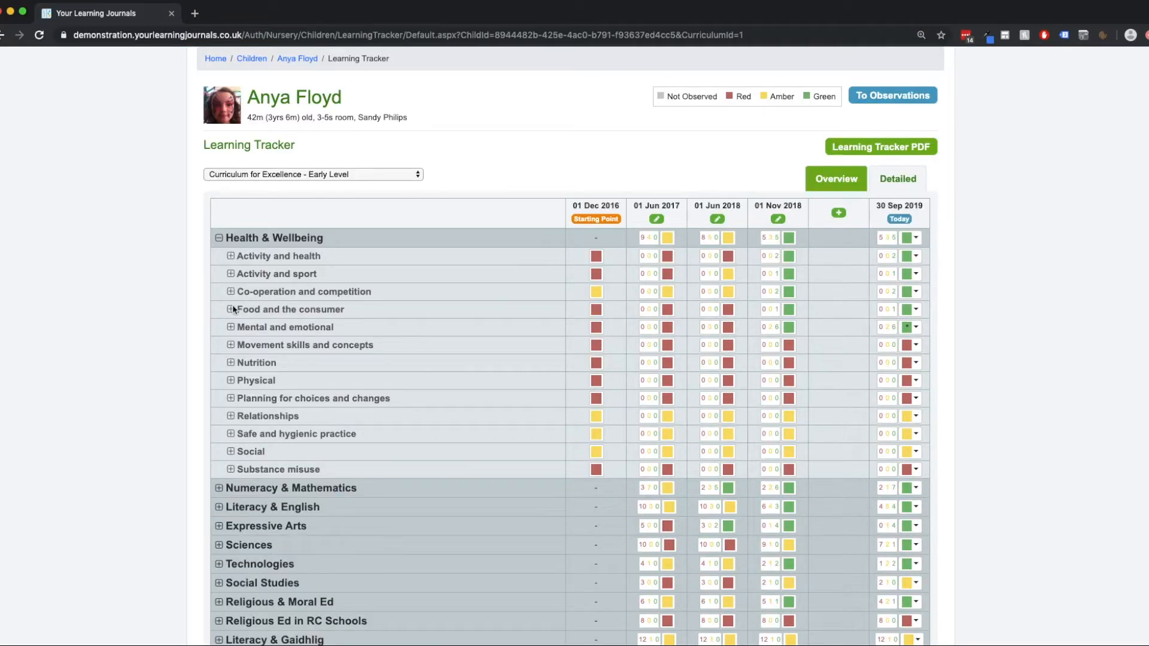
scroll(227, 410, "down", 1)
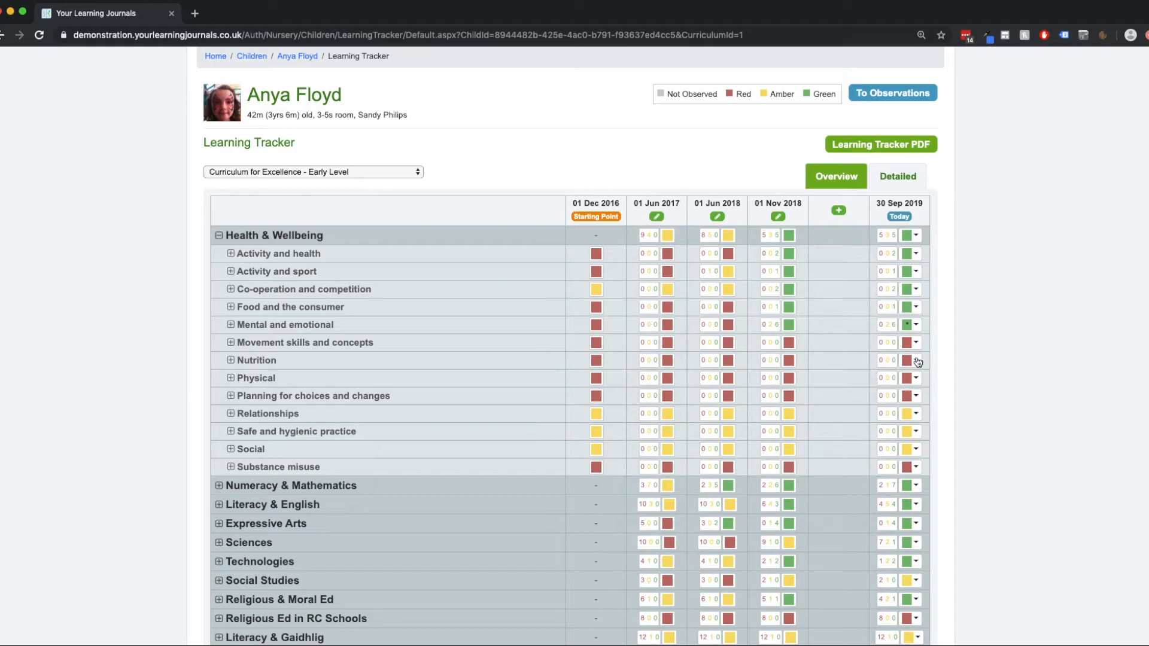
scroll(905, 240, "up", 3)
left_click(836, 300)
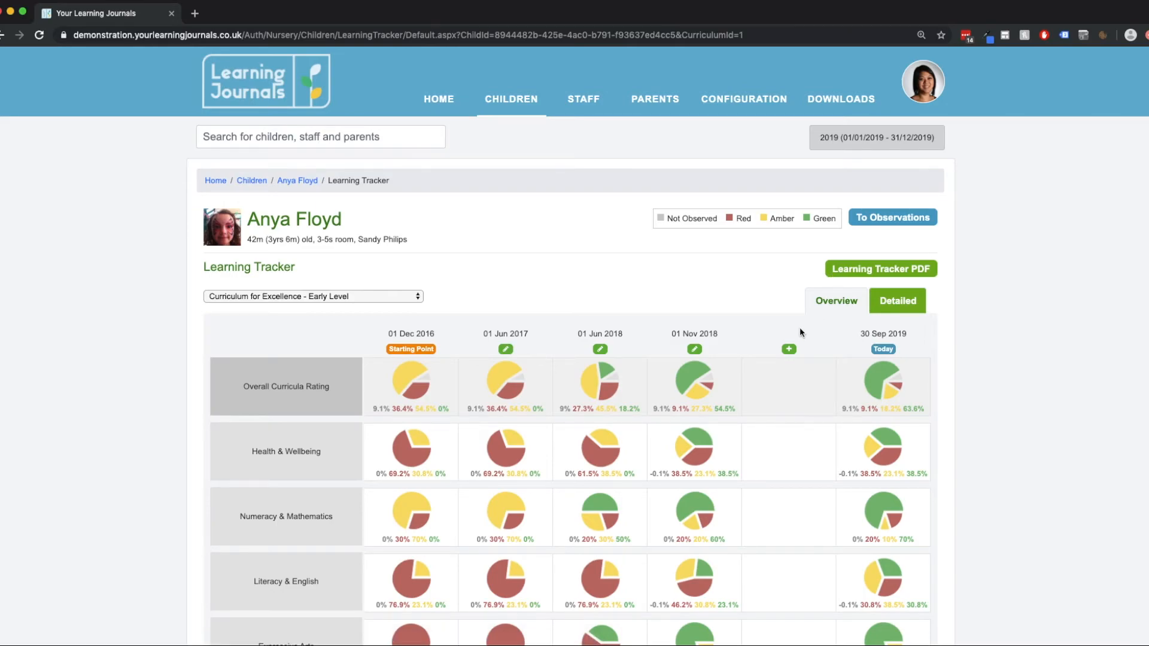
scroll(799, 333, "down", 2)
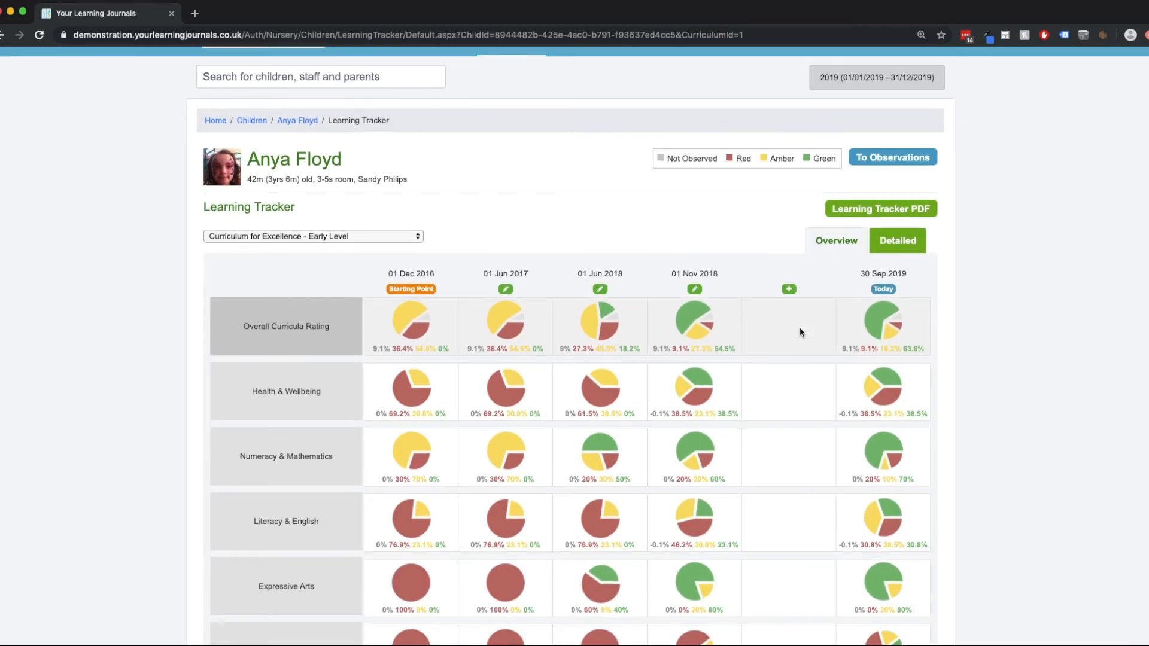